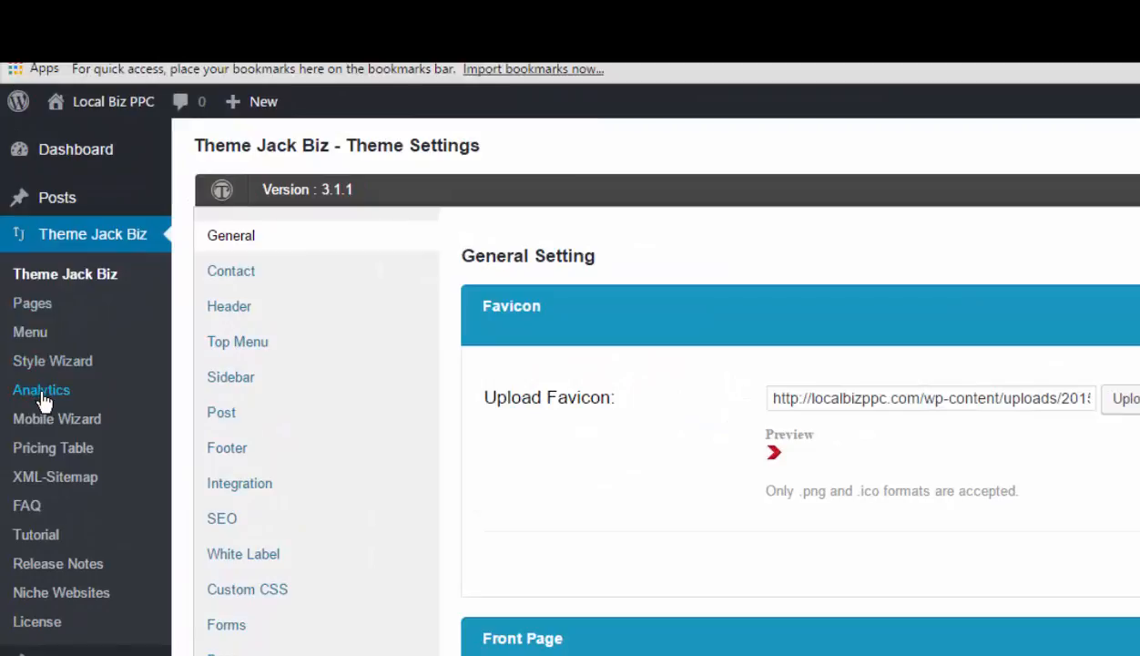
Step: From the theme's Analytics settings, switch to Google Analytics, start the sign-up and name the new account LocalBizPPC.com
{"action": "left_click", "coordinate": [41, 399]}
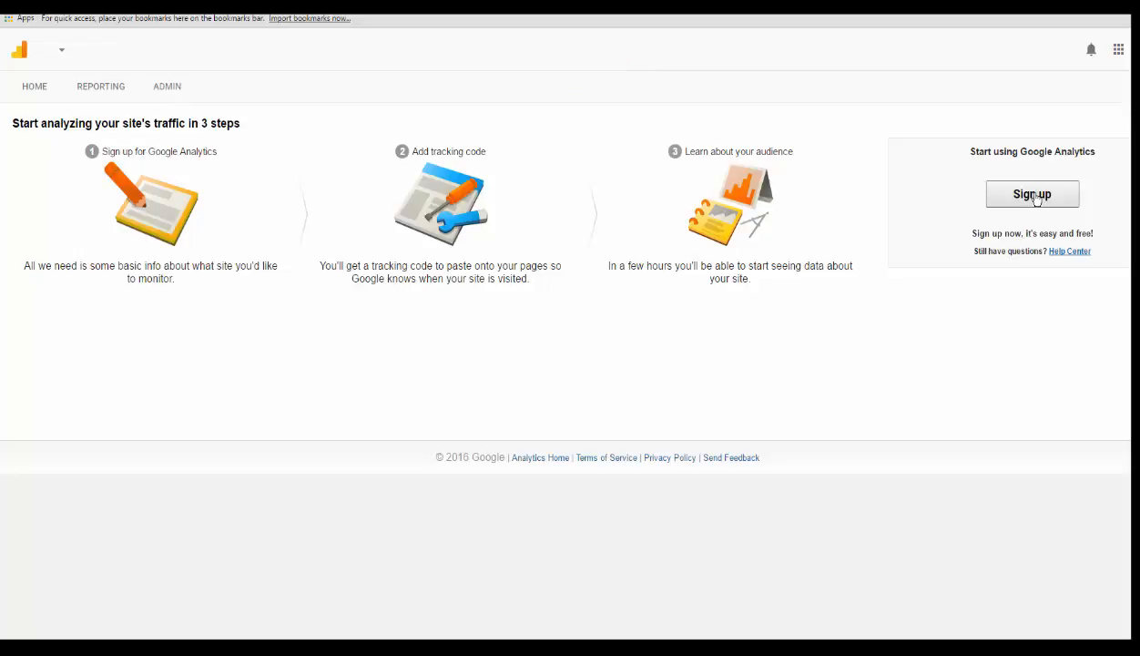
{"action": "left_click", "coordinate": [1037, 198]}
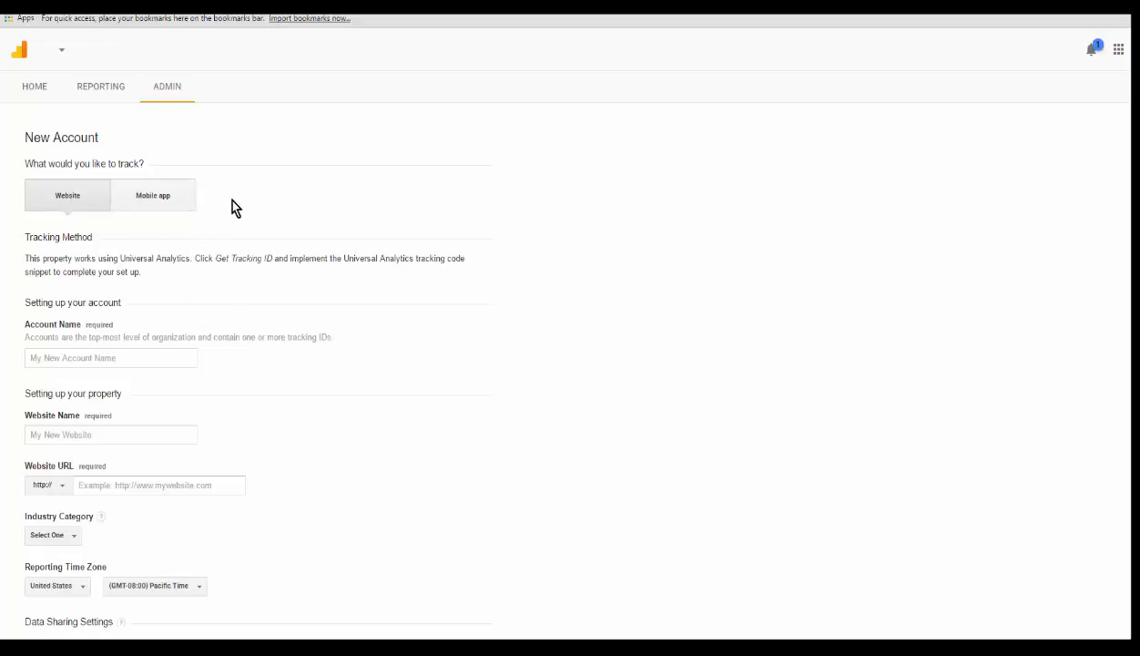
{"action": "left_click", "coordinate": [91, 358]}
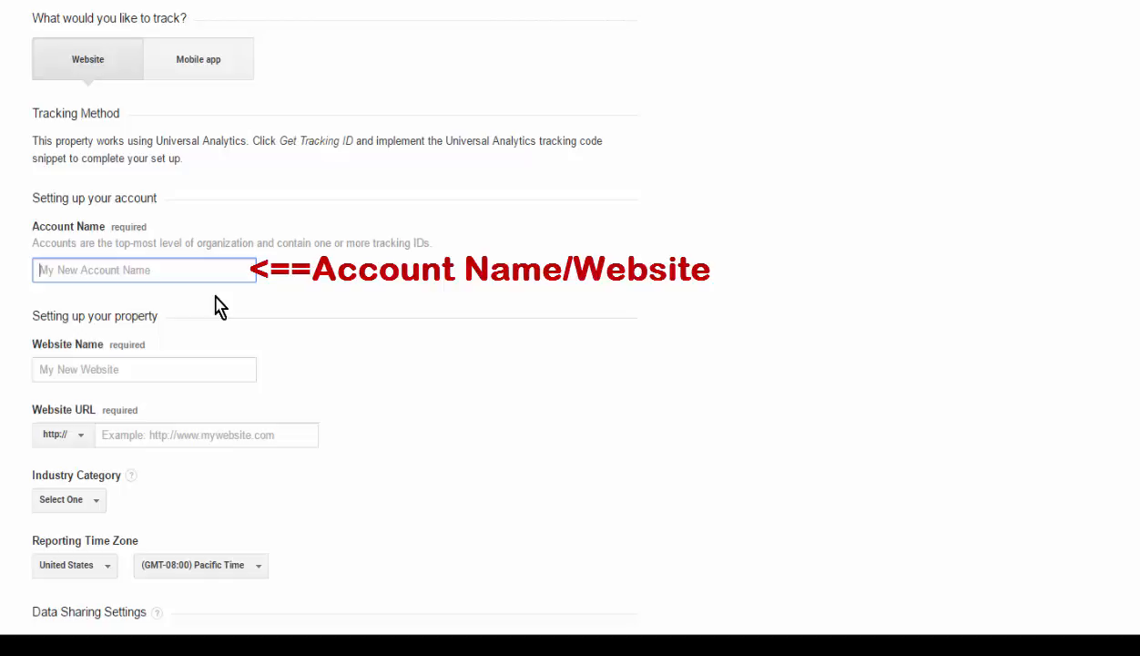
{"action": "type", "text": "LocalBizPPC.com"}
Step: Reuse the account name to set the website name to LocalBizPPC and the website URL to LocalBizPPC.com
{"action": "left_click_drag", "start_coordinate": [126, 269], "coordinate": [31, 270]}
{"action": "key", "text": "ctrl+c"}
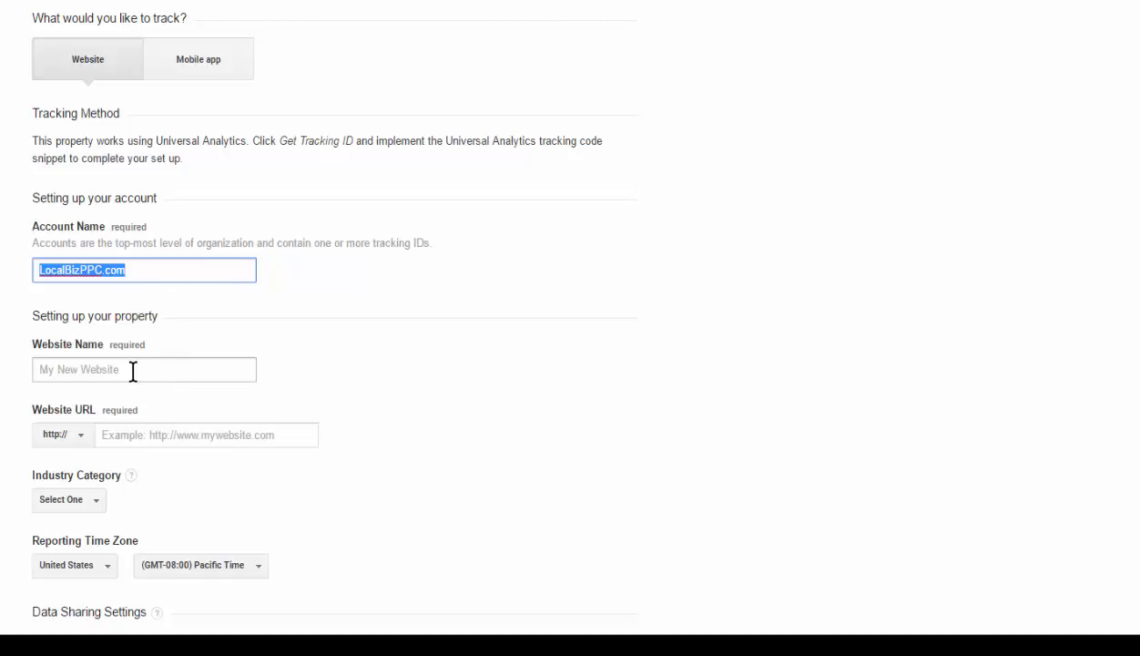
{"action": "left_click", "coordinate": [56, 369]}
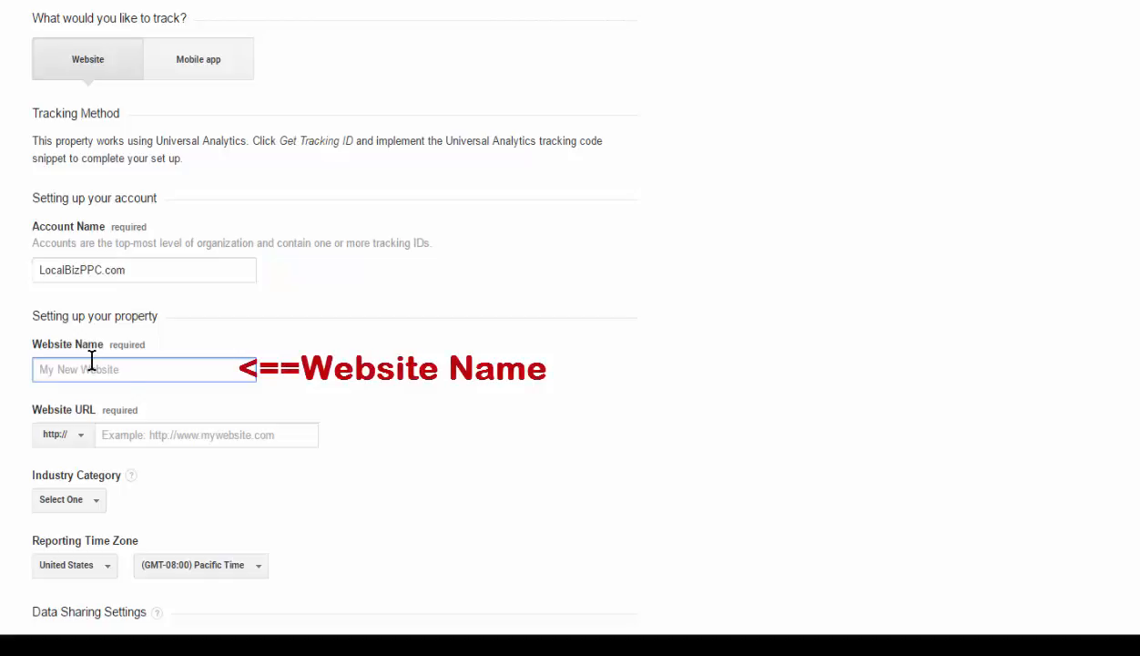
{"action": "key", "text": "ctrl+v"}
{"action": "key", "text": "BackSpace"}
{"action": "key", "text": "BackSpace"}
{"action": "key", "text": "BackSpace"}
{"action": "key", "text": "BackSpace"}
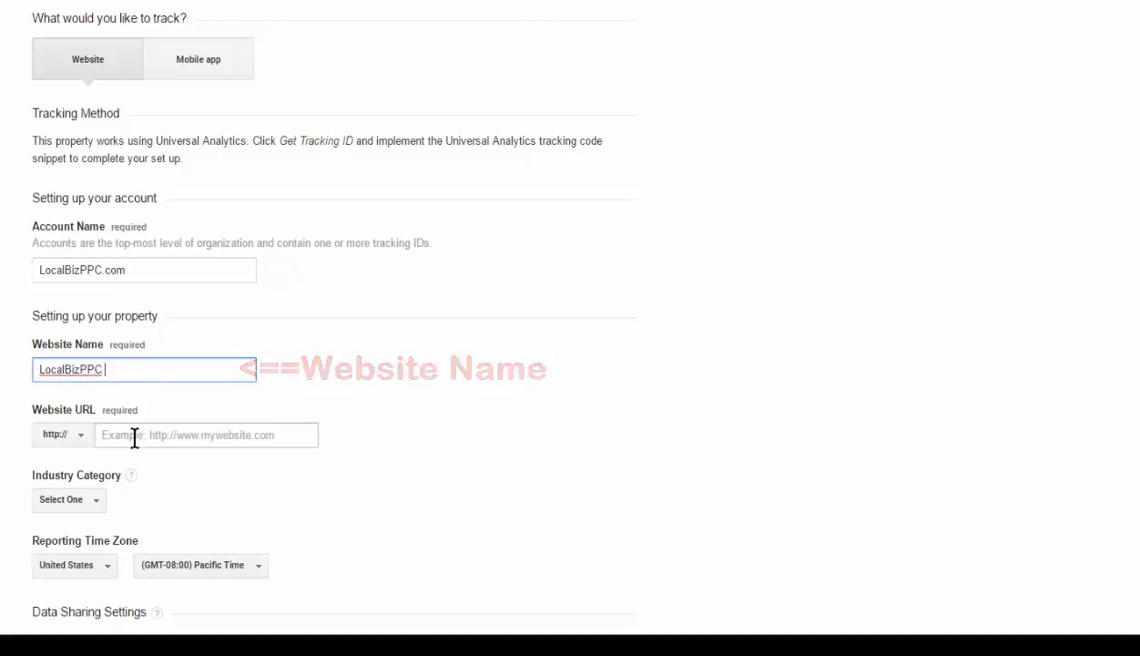
{"action": "left_click", "coordinate": [134, 438]}
{"action": "key", "text": "ctrl+v"}
Step: Set the industry category to Business and Industrial Markets and the reporting time zone to (GMT-06:00) Central Time
{"action": "left_click", "coordinate": [98, 500]}
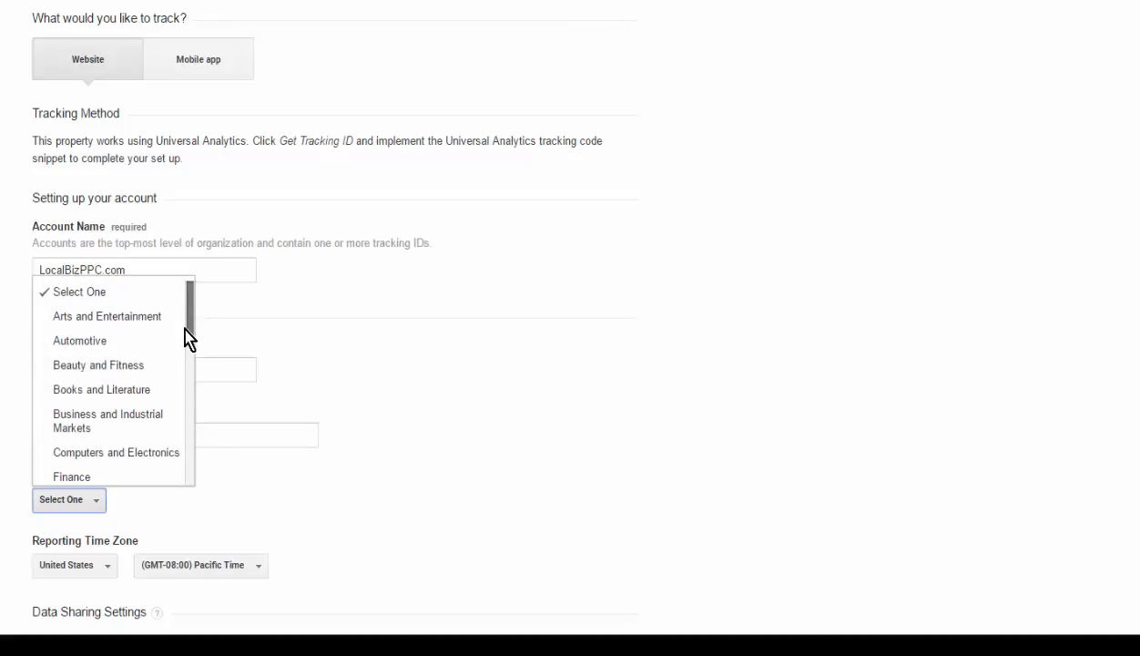
{"action": "scroll", "coordinate": [187, 346], "scroll_direction": "down", "scroll_amount": 1}
{"action": "scroll", "coordinate": [188, 339], "scroll_direction": "up", "scroll_amount": 1}
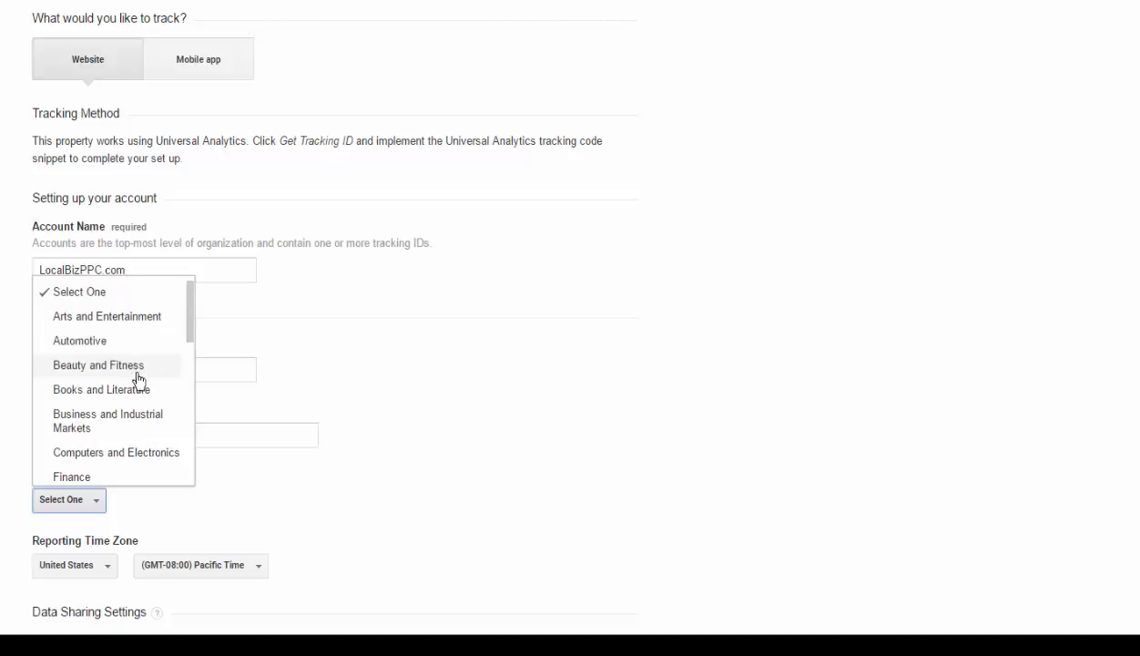
{"action": "left_click", "coordinate": [116, 426]}
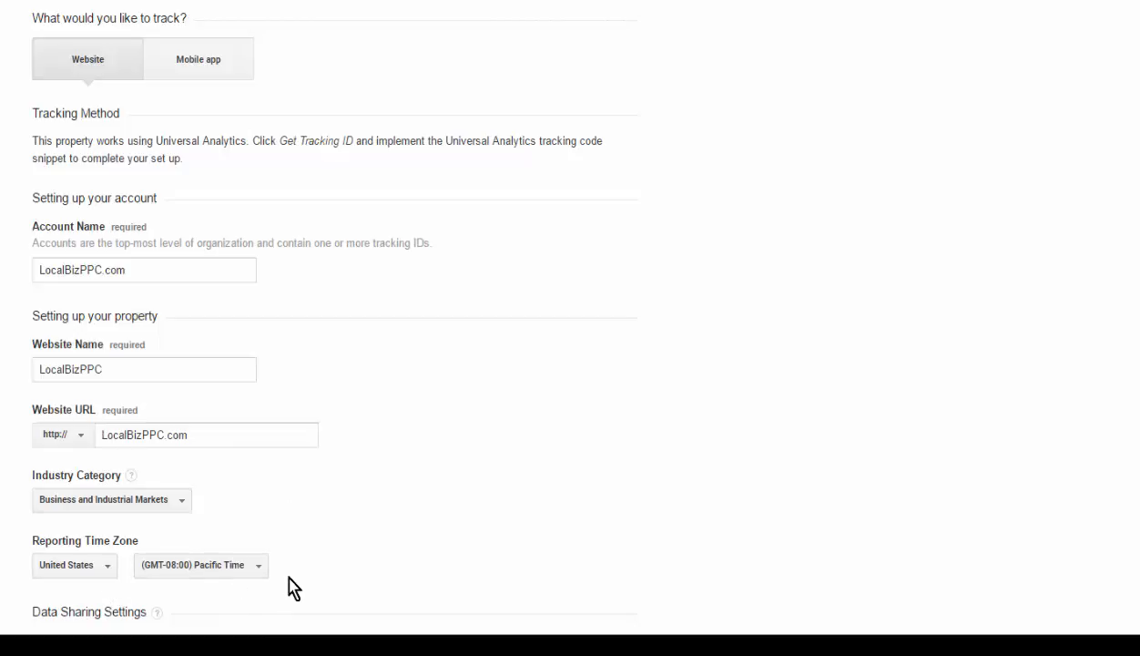
{"action": "left_click", "coordinate": [260, 568]}
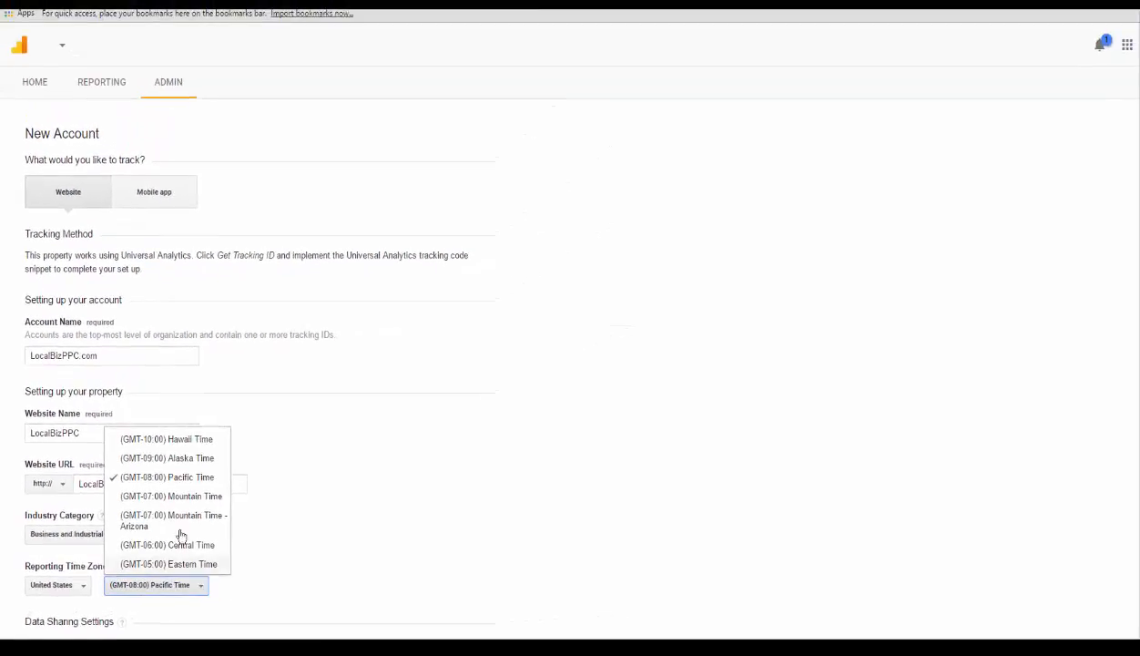
{"action": "left_click", "coordinate": [186, 546]}
Step: Request the tracking ID with the recommended data sharing settings kept, and accept the Google Analytics Terms of Service Agreement for the United States
{"action": "scroll", "coordinate": [227, 508], "scroll_direction": "down", "scroll_amount": 4}
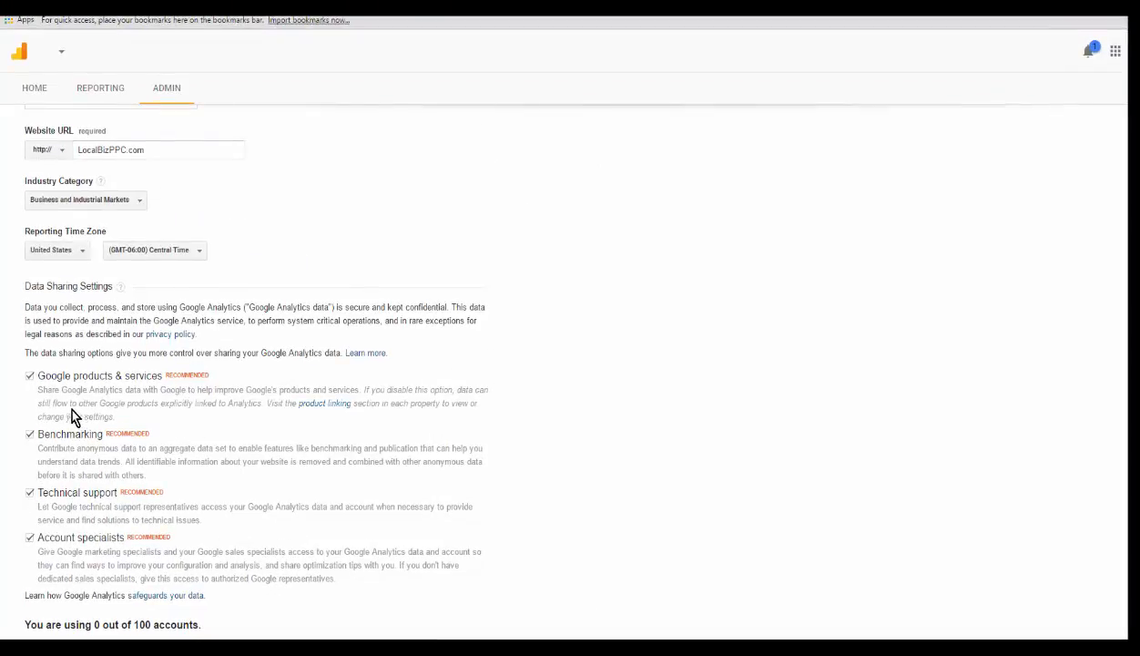
{"action": "scroll", "coordinate": [73, 415], "scroll_direction": "down", "scroll_amount": 2}
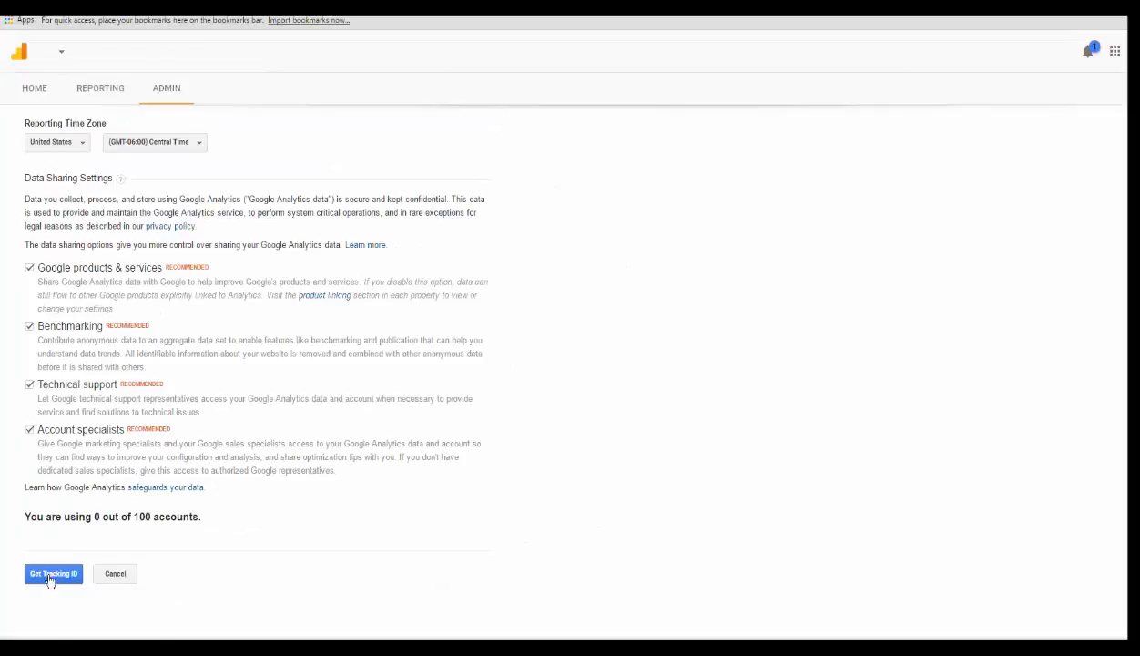
{"action": "left_click", "coordinate": [50, 575]}
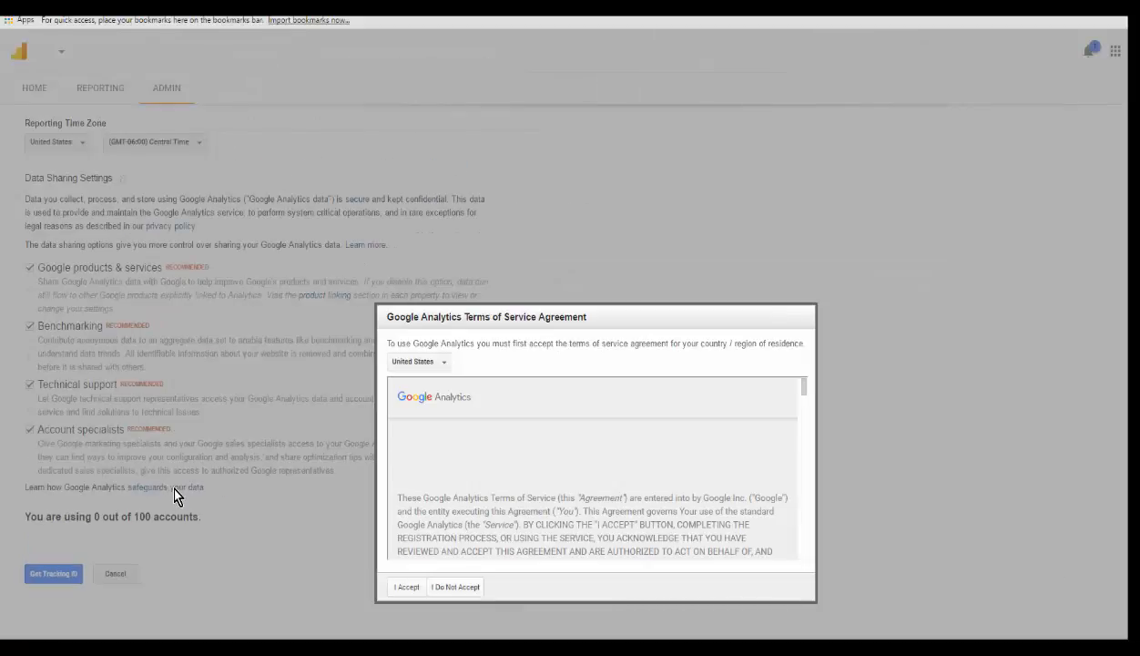
{"action": "left_click_drag", "start_coordinate": [805, 387], "coordinate": [808, 557]}
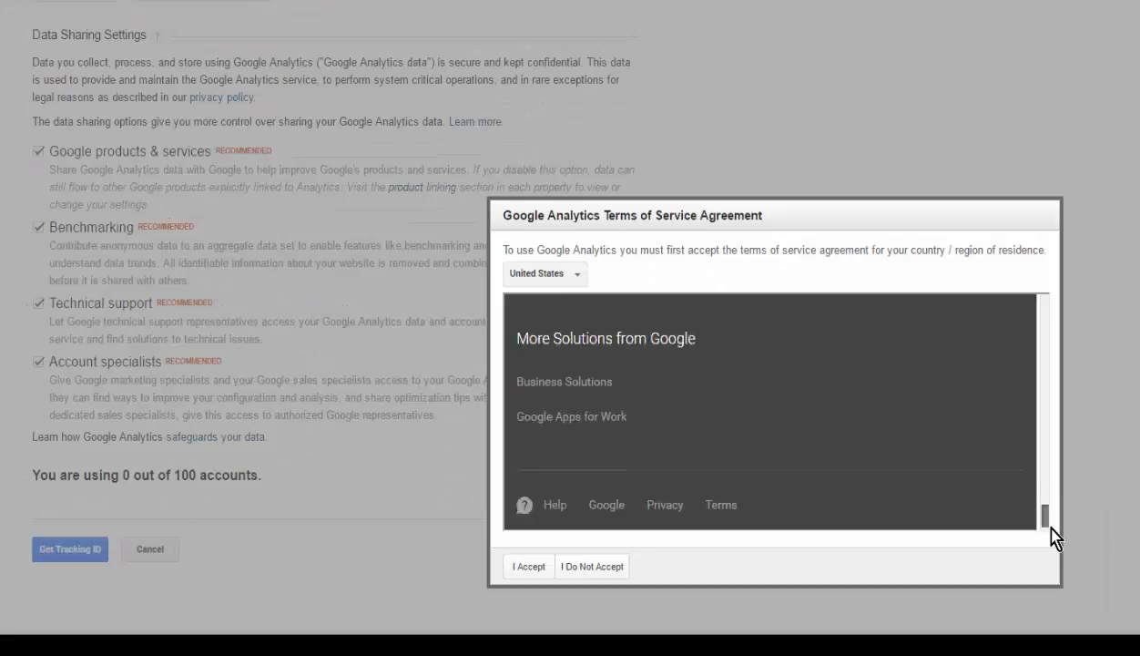
{"action": "left_click_drag", "start_coordinate": [1055, 537], "coordinate": [1051, 560]}
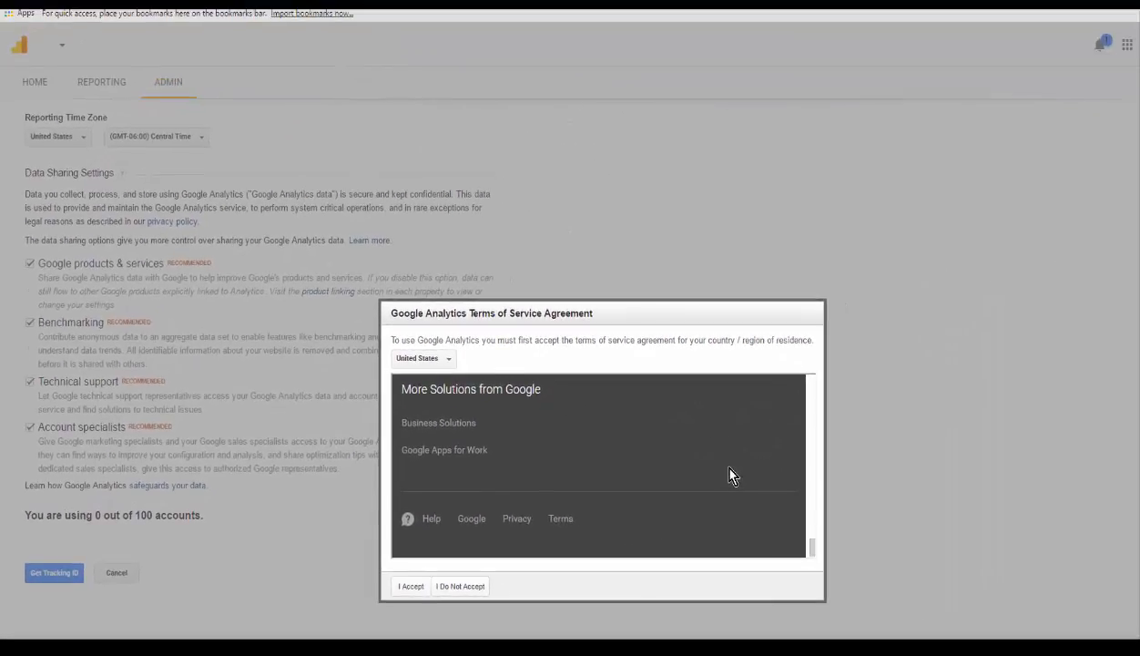
{"action": "scroll", "coordinate": [728, 469], "scroll_direction": "up", "scroll_amount": 5}
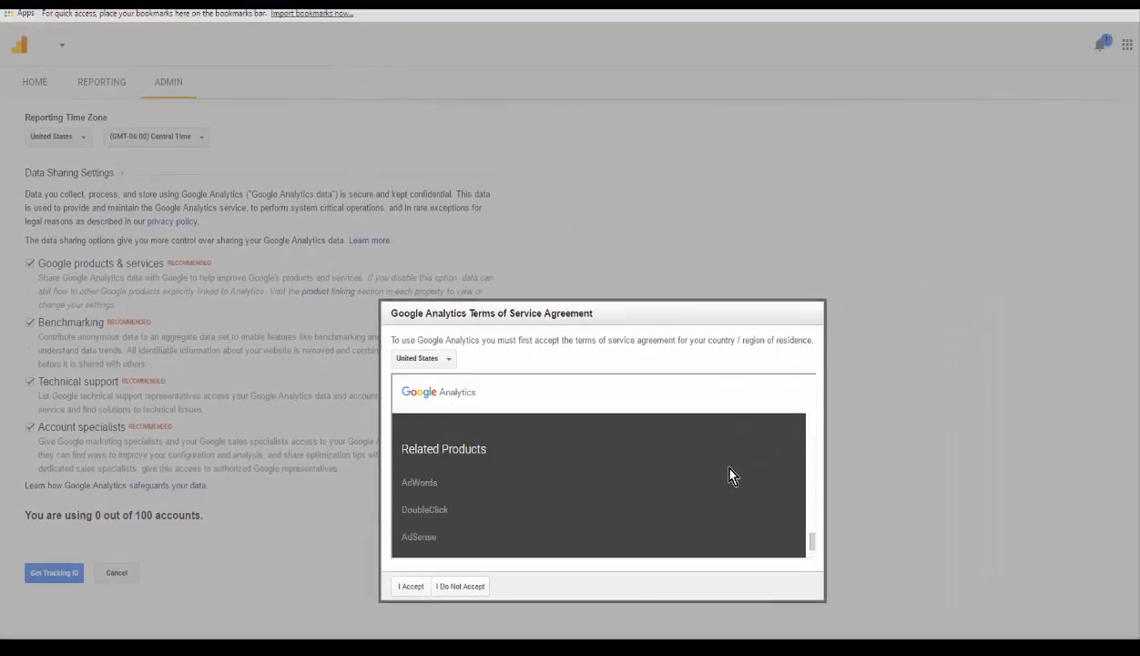
{"action": "scroll", "coordinate": [719, 471], "scroll_direction": "down", "scroll_amount": 5}
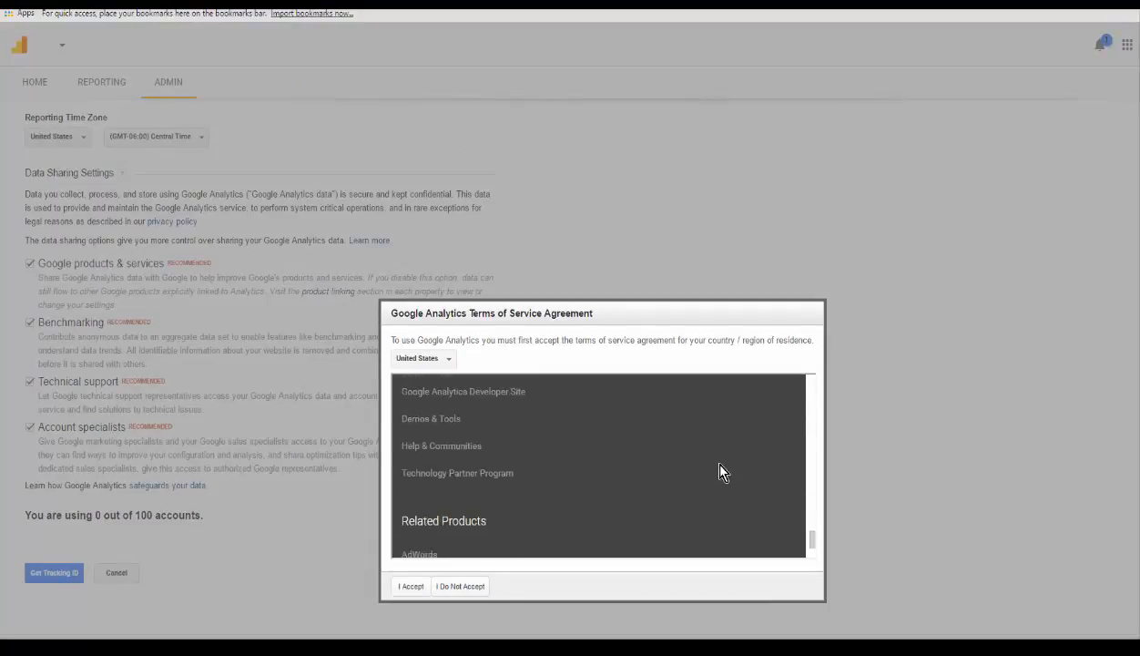
{"action": "left_click", "coordinate": [411, 587]}
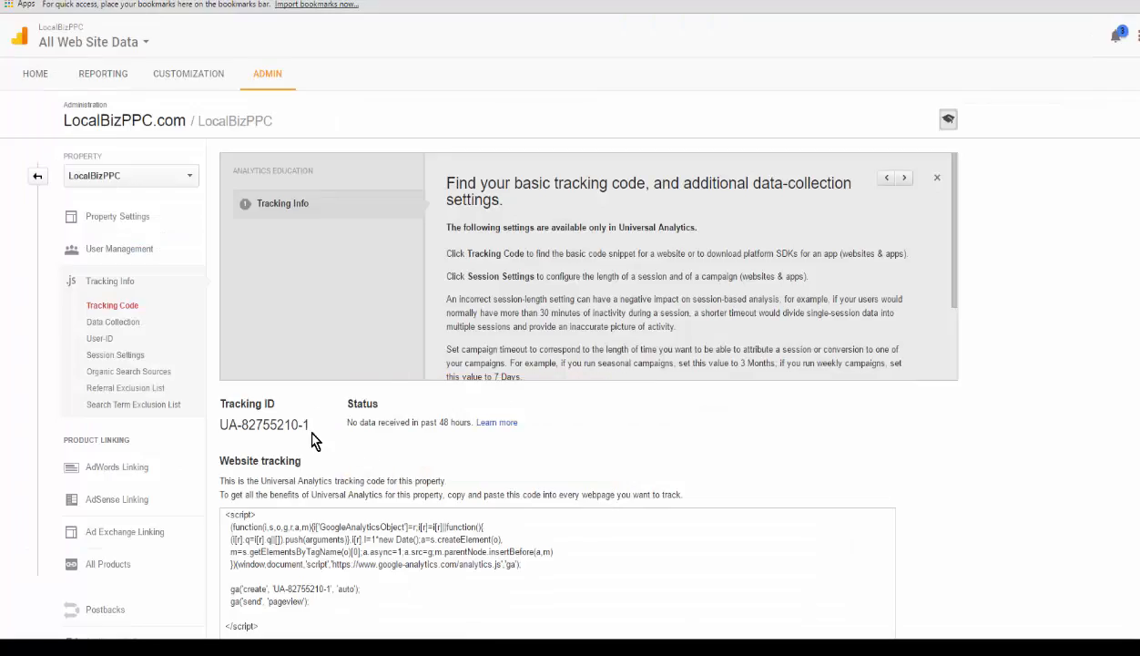
Step: Copy the property's tracking ID, switch to the WordPress theme's Google Analytics page, and submit it as the Tracking / UA Code
{"action": "left_click_drag", "start_coordinate": [313, 424], "coordinate": [219, 421]}
{"action": "key", "text": "ctrl+c"}
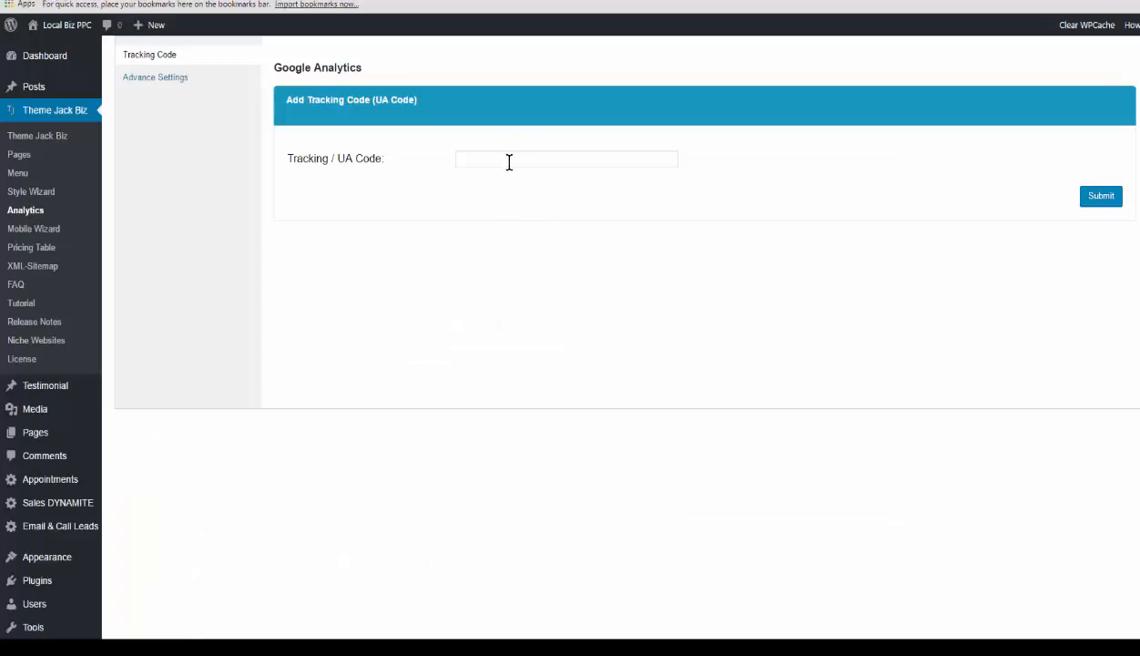
{"action": "left_click", "coordinate": [500, 160]}
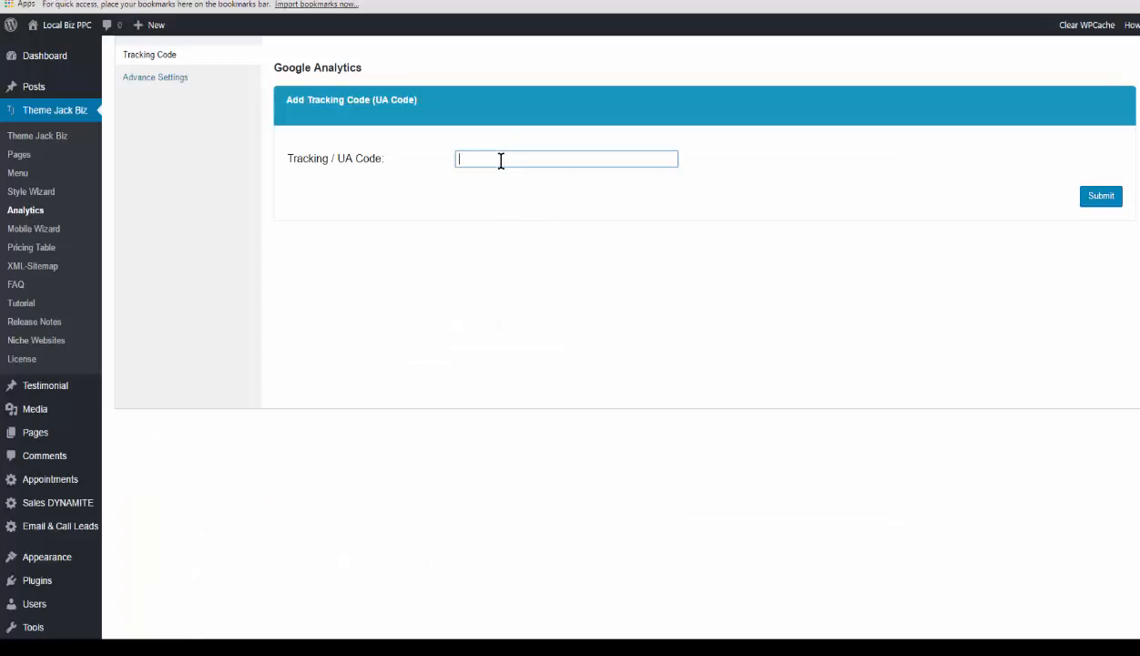
{"action": "key", "text": "ctrl+v"}
{"action": "left_click", "coordinate": [1101, 196]}
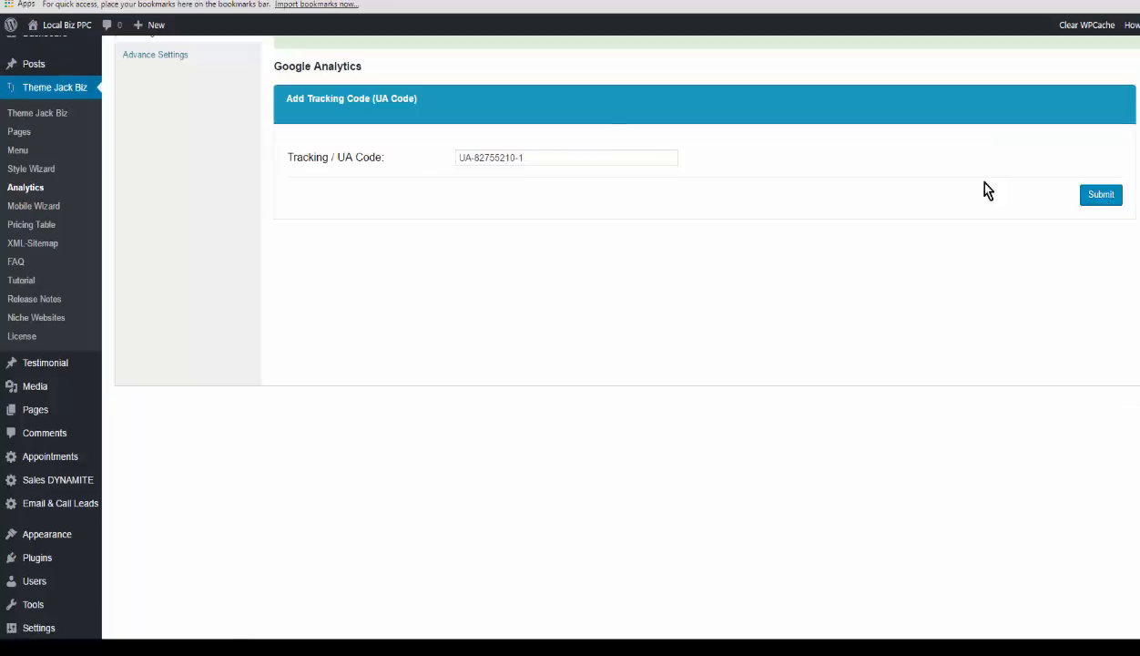
Step: Open the Google Developers Console from the client ID file instructions in the theme's advanced analytics settings, and go through the console's introduction
{"action": "scroll", "coordinate": [601, 146], "scroll_direction": "up", "scroll_amount": 1}
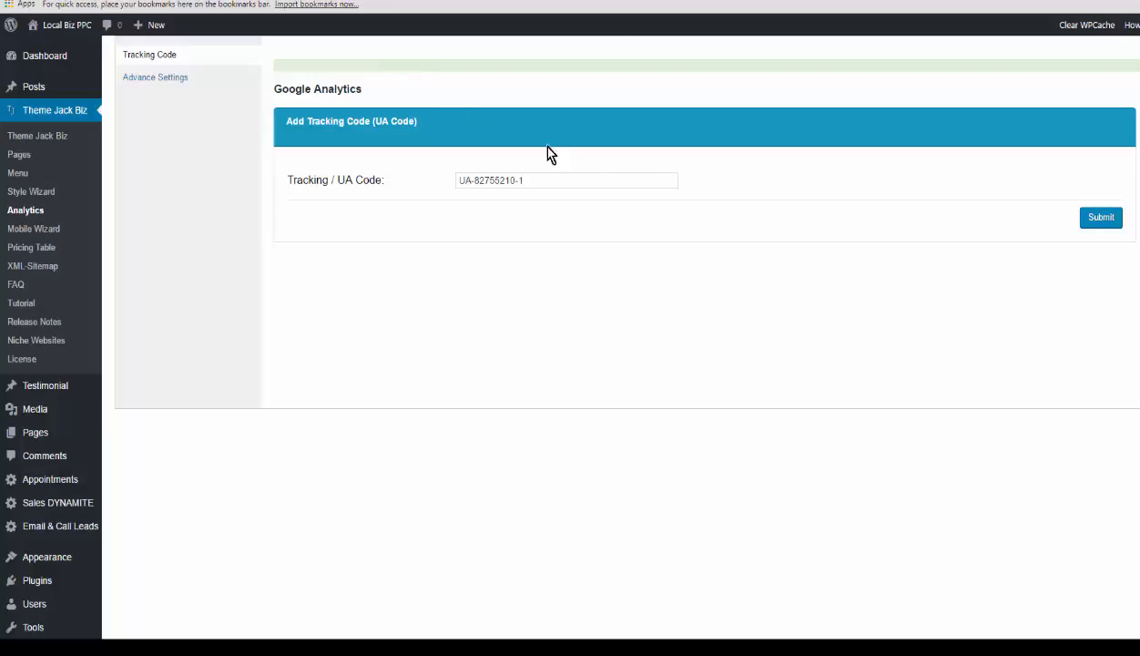
{"action": "left_click", "coordinate": [148, 82]}
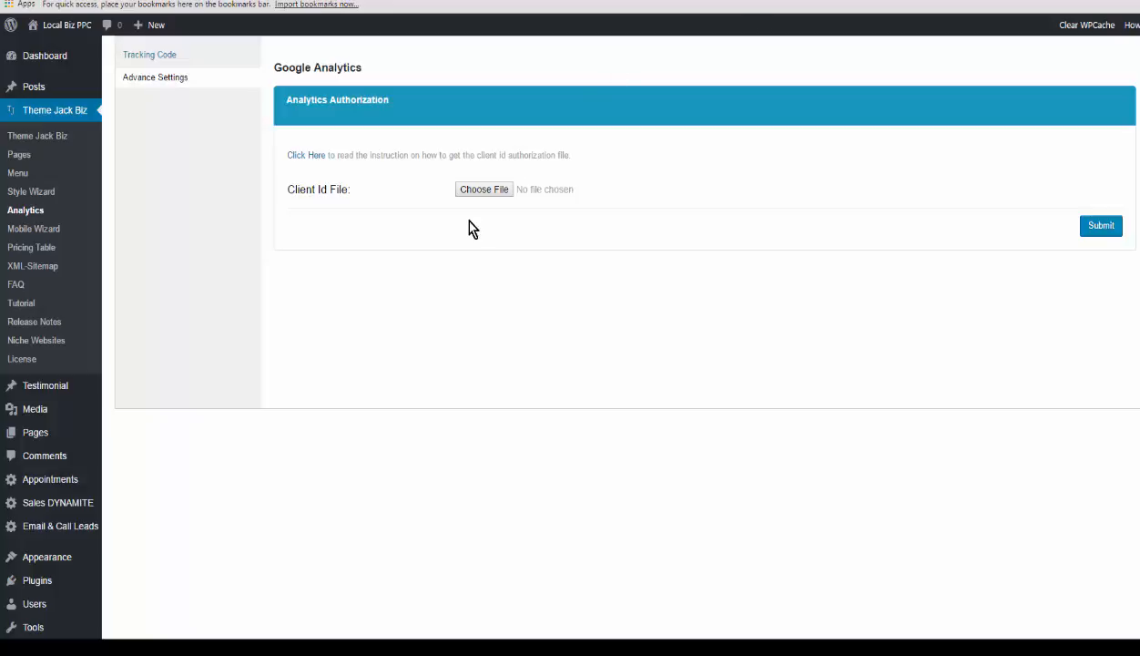
{"action": "left_click", "coordinate": [303, 162]}
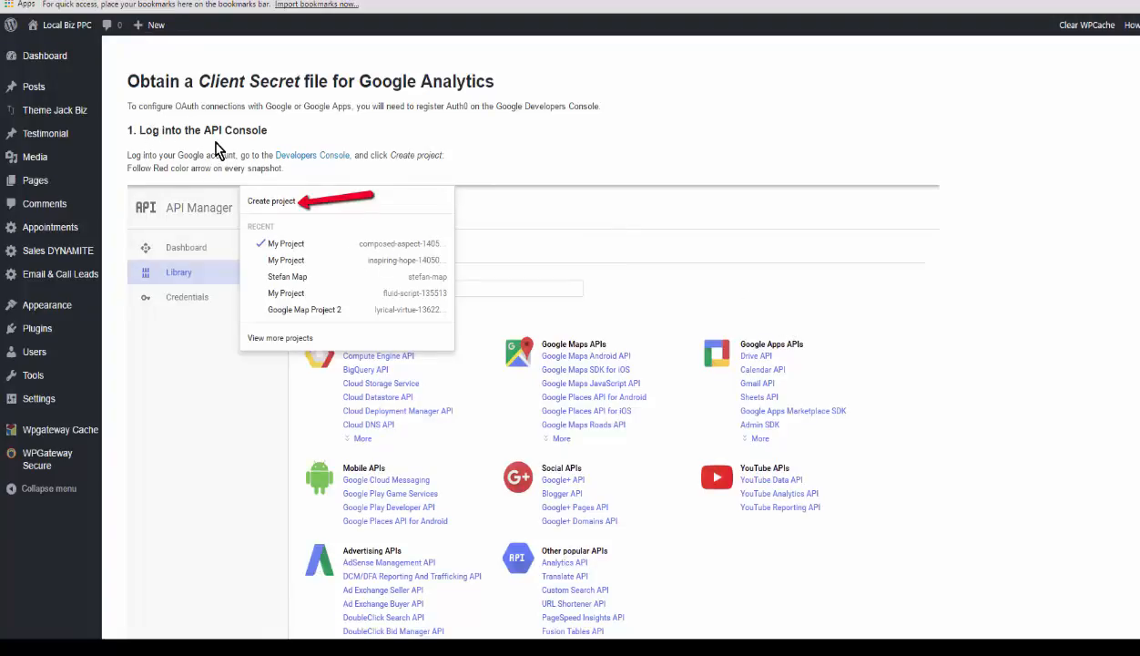
{"action": "left_click", "coordinate": [315, 161]}
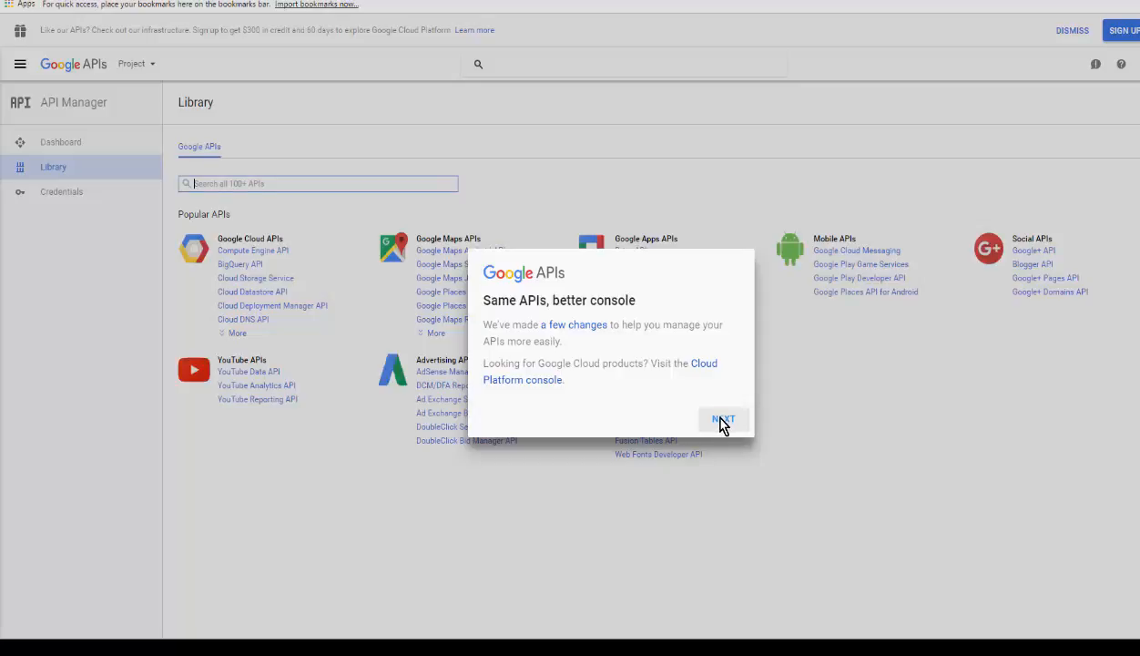
{"action": "left_click", "coordinate": [722, 420]}
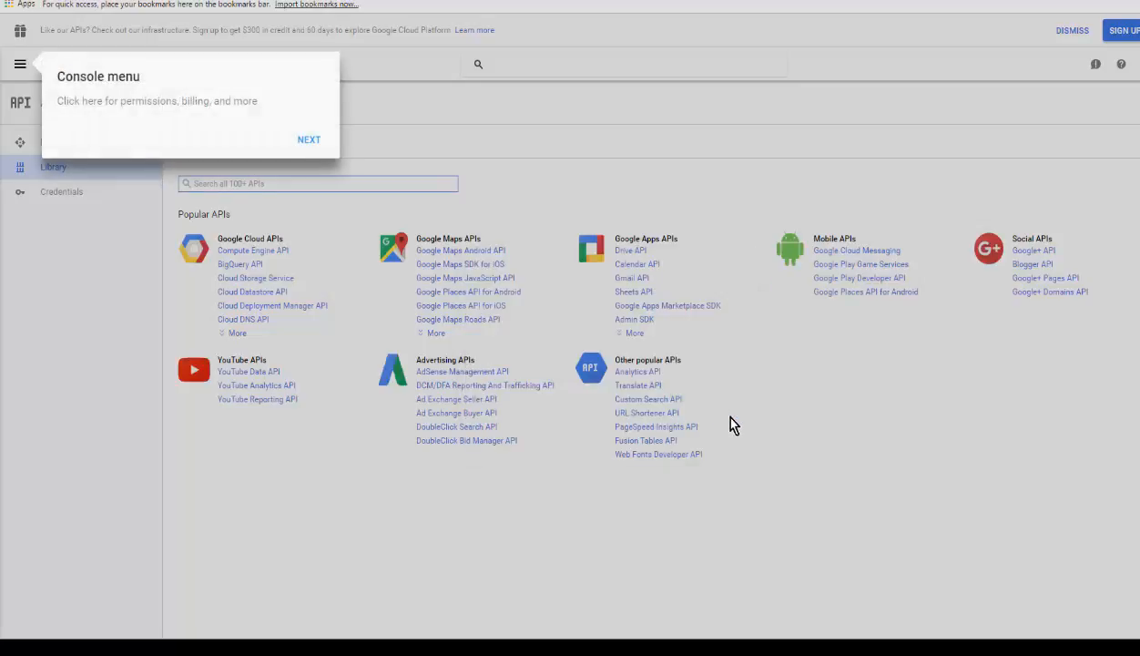
{"action": "left_click", "coordinate": [308, 144]}
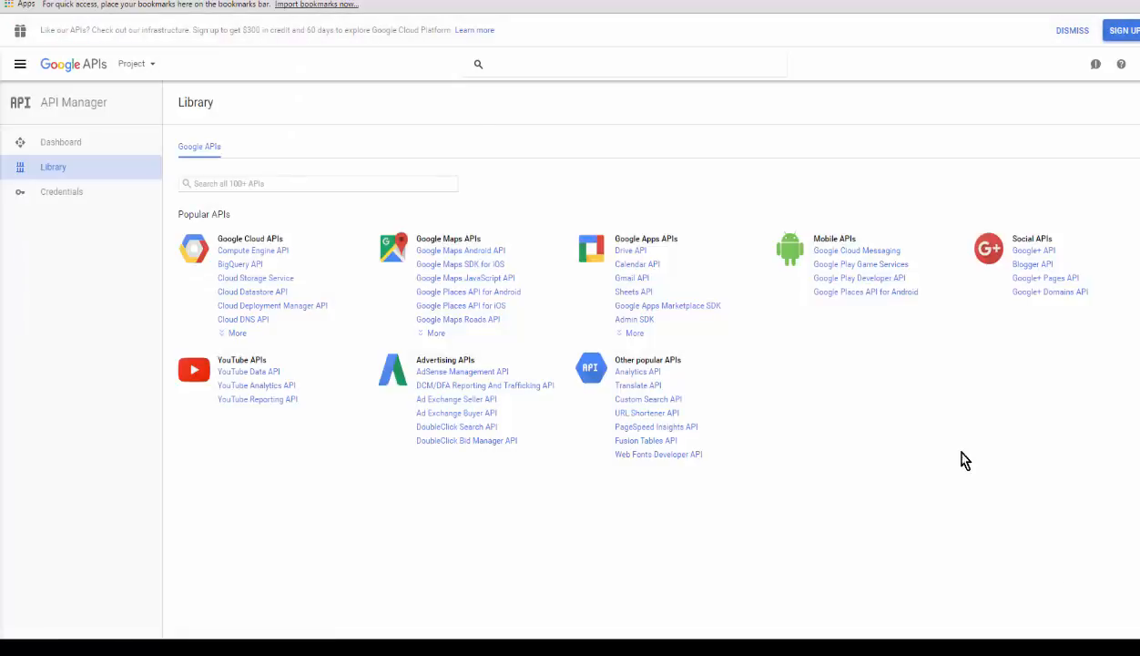
Step: Create a project named Analytics LocalBizPPC, declining email updates and agreeing to the terms of service
{"action": "left_click", "coordinate": [153, 69]}
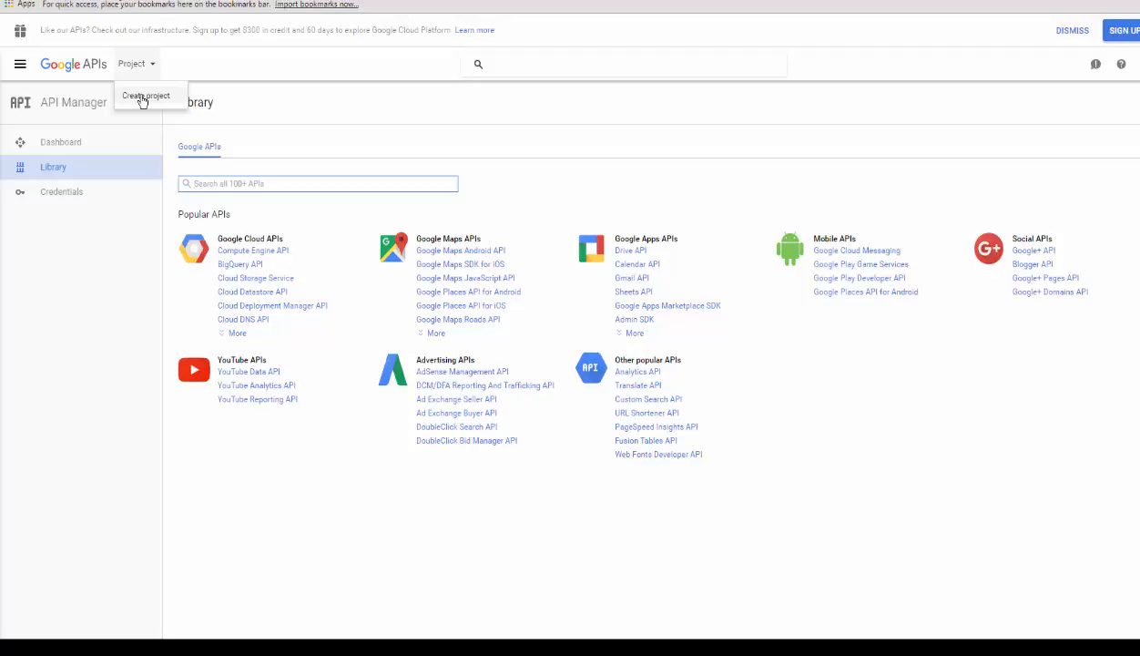
{"action": "left_click", "coordinate": [142, 97]}
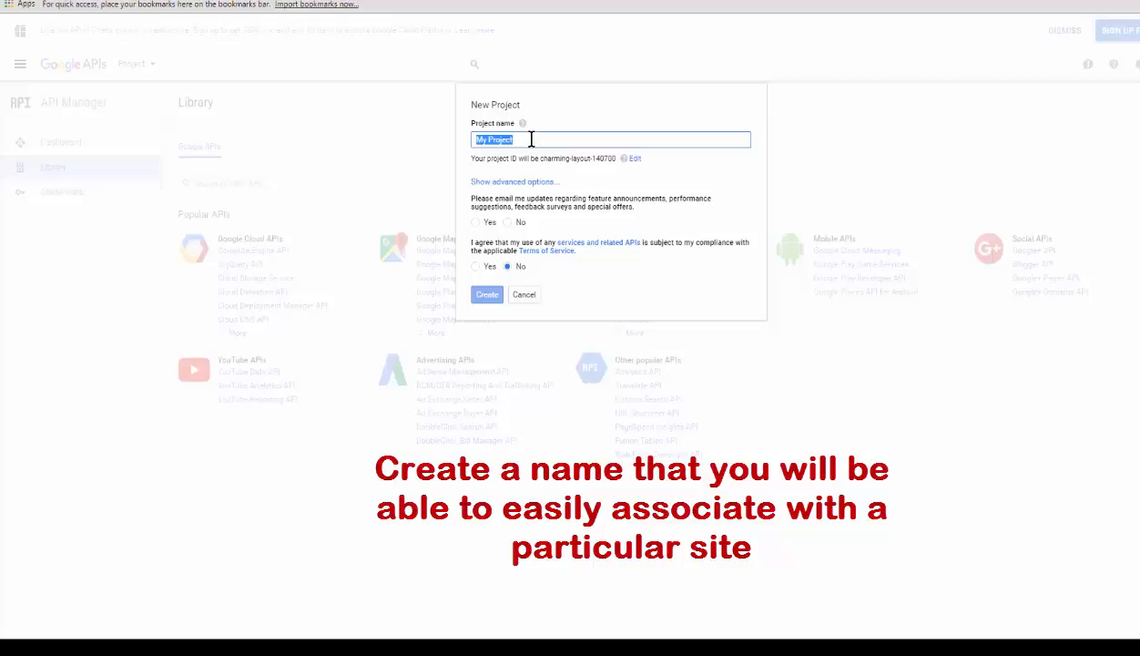
{"action": "type", "text": "Analytics Local BizPPC"}
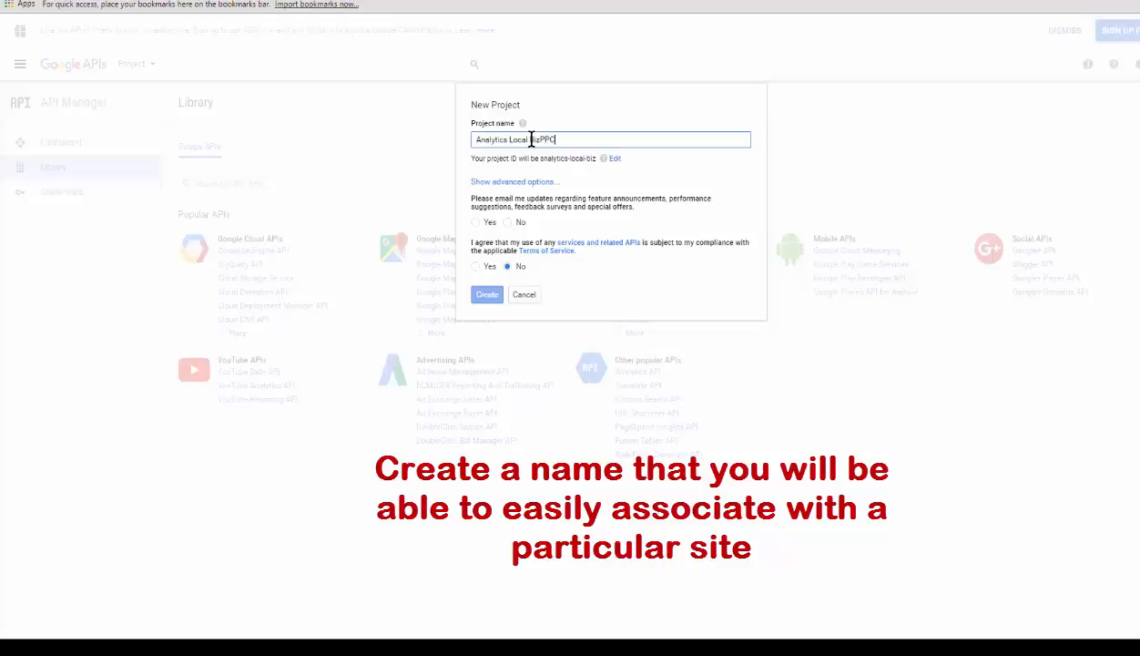
{"action": "left_click", "coordinate": [528, 138]}
{"action": "key", "text": "BackSpace"}
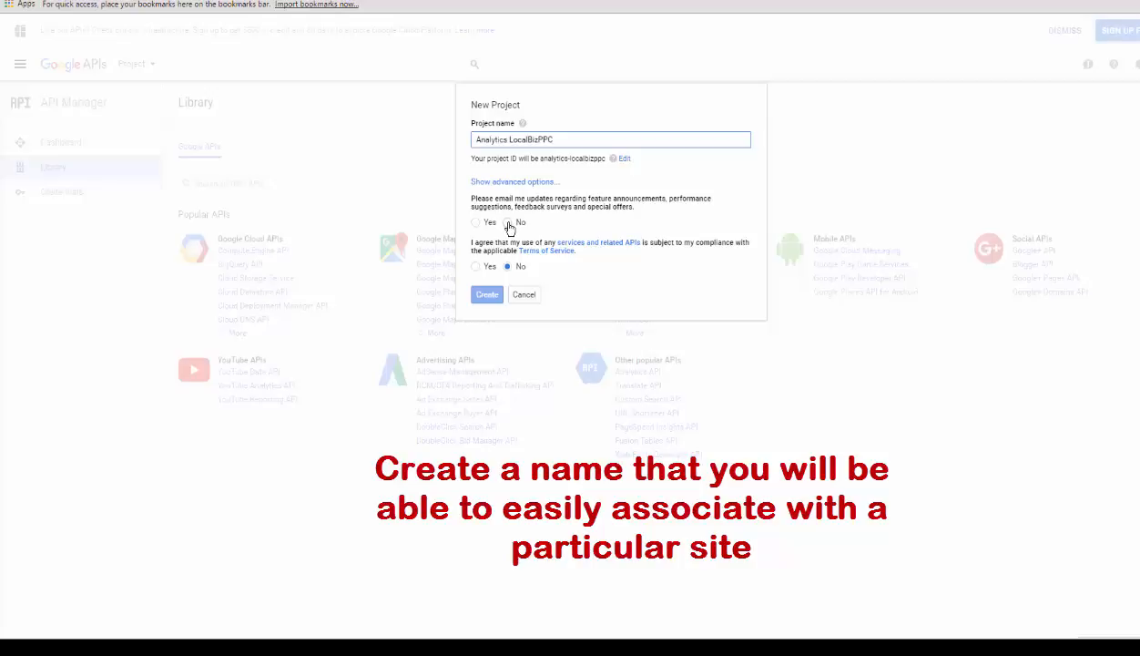
{"action": "left_click", "coordinate": [508, 224]}
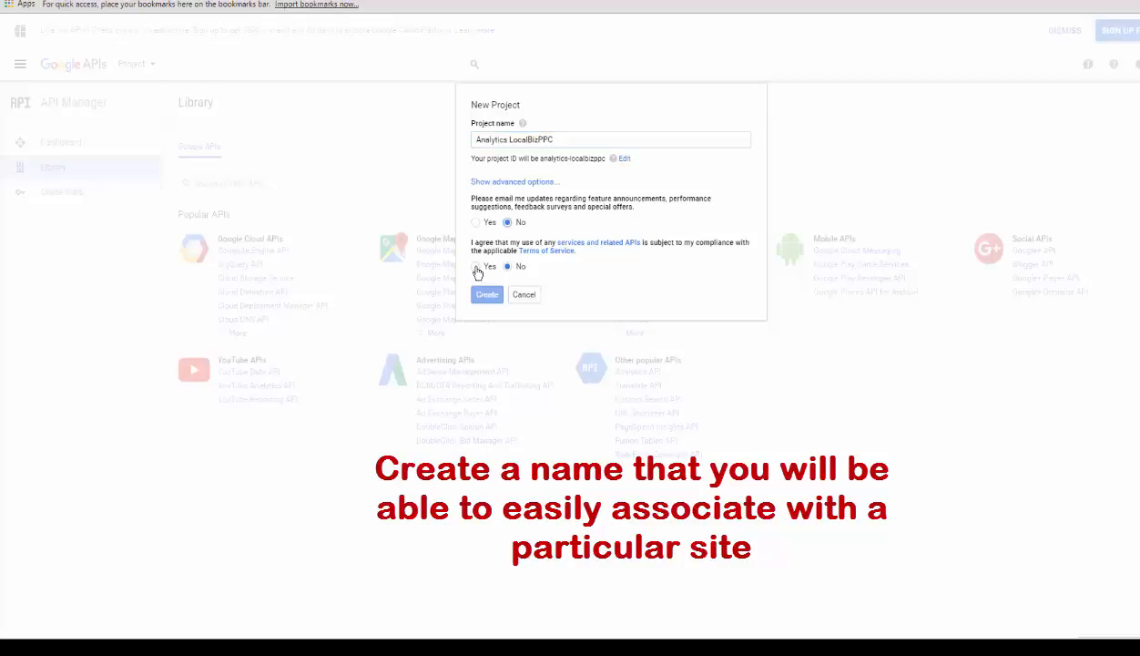
{"action": "left_click", "coordinate": [475, 267]}
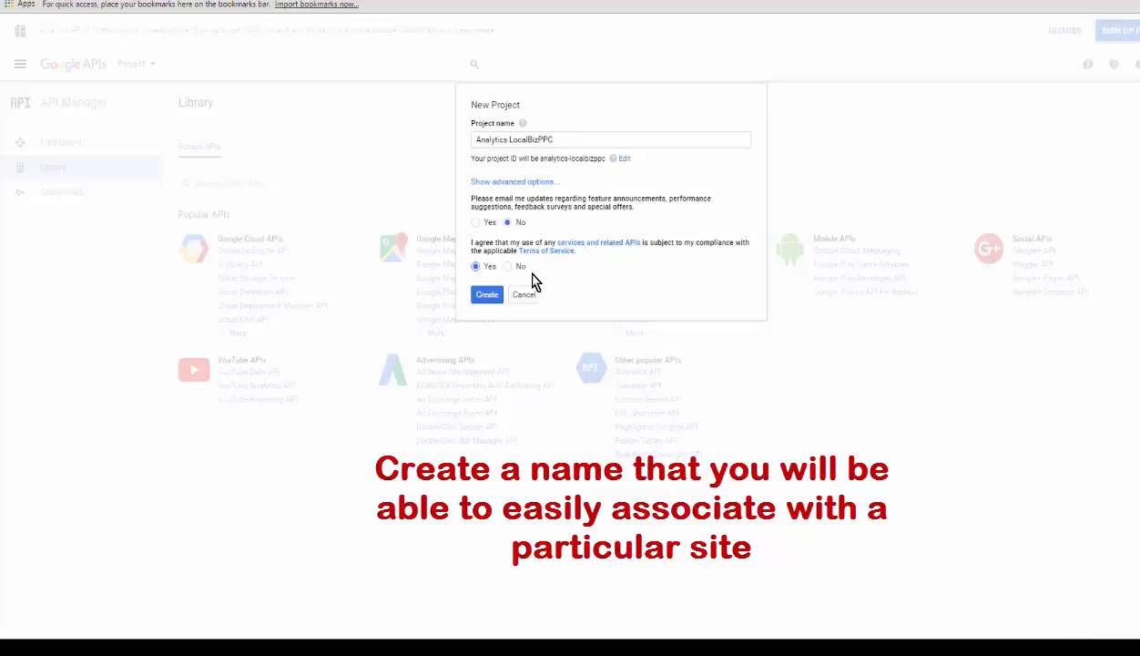
{"action": "left_click", "coordinate": [485, 300]}
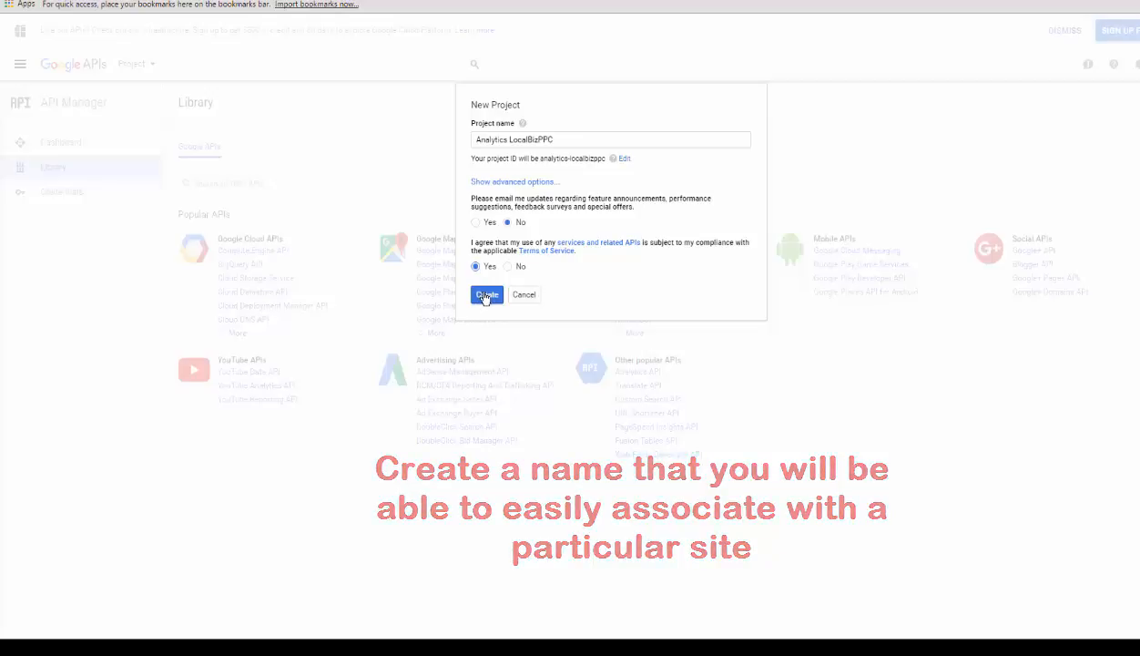
{"action": "left_click", "coordinate": [488, 298]}
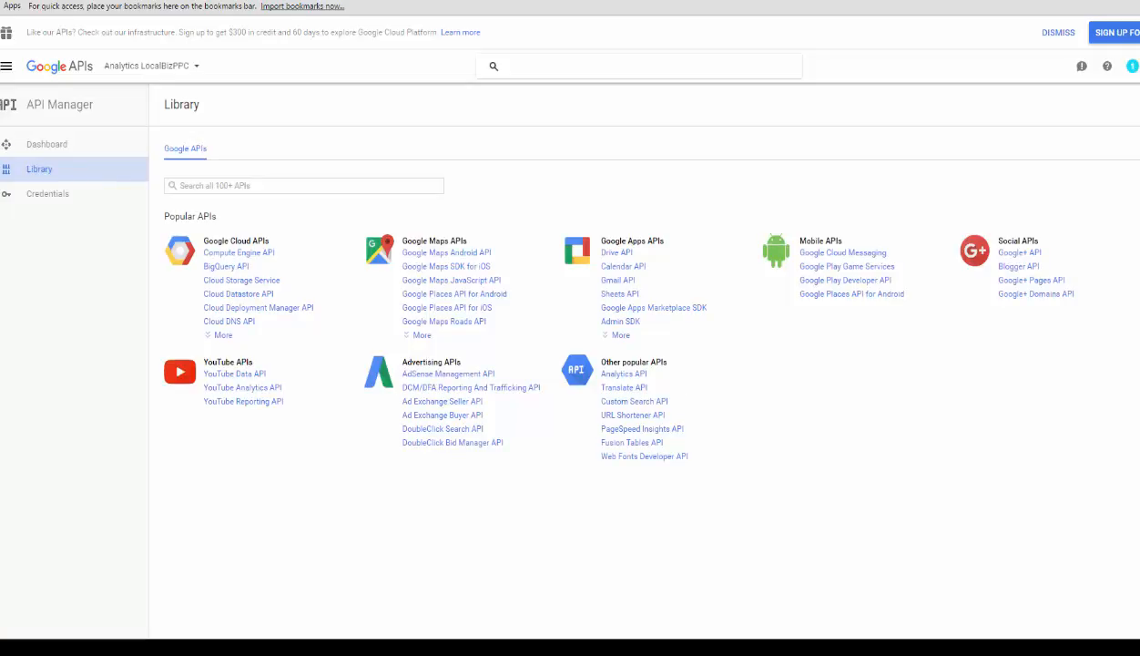
Step: Enable the Google+ API and the Analytics API for the Analytics LocalBizPPC project
{"action": "left_click", "coordinate": [1022, 254]}
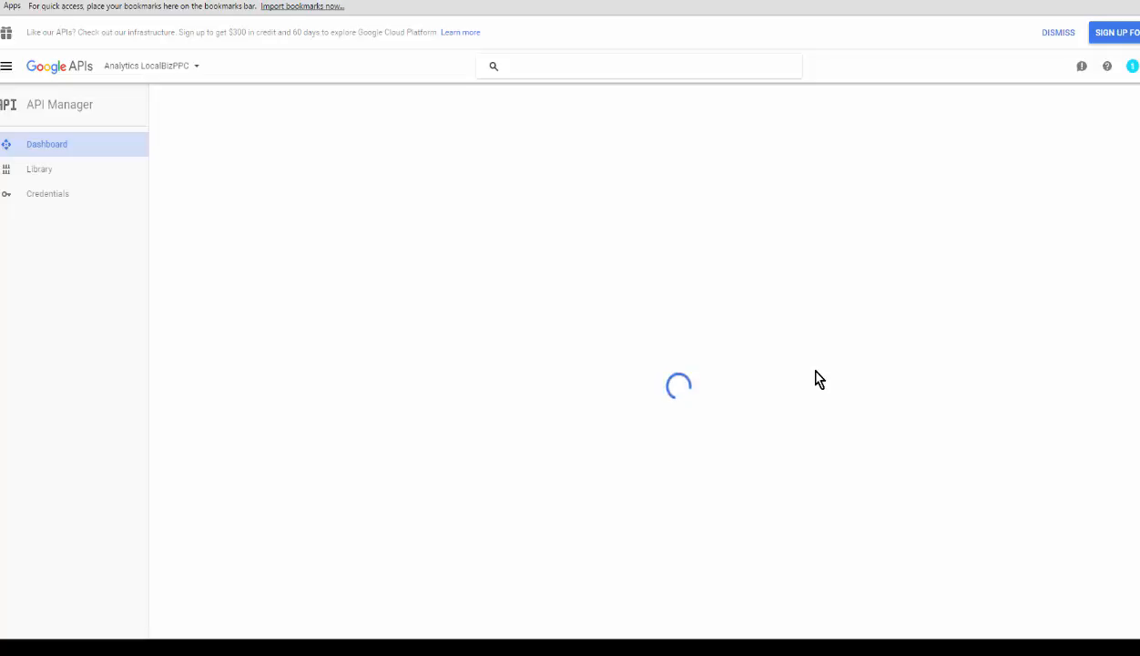
{"action": "left_click", "coordinate": [328, 107]}
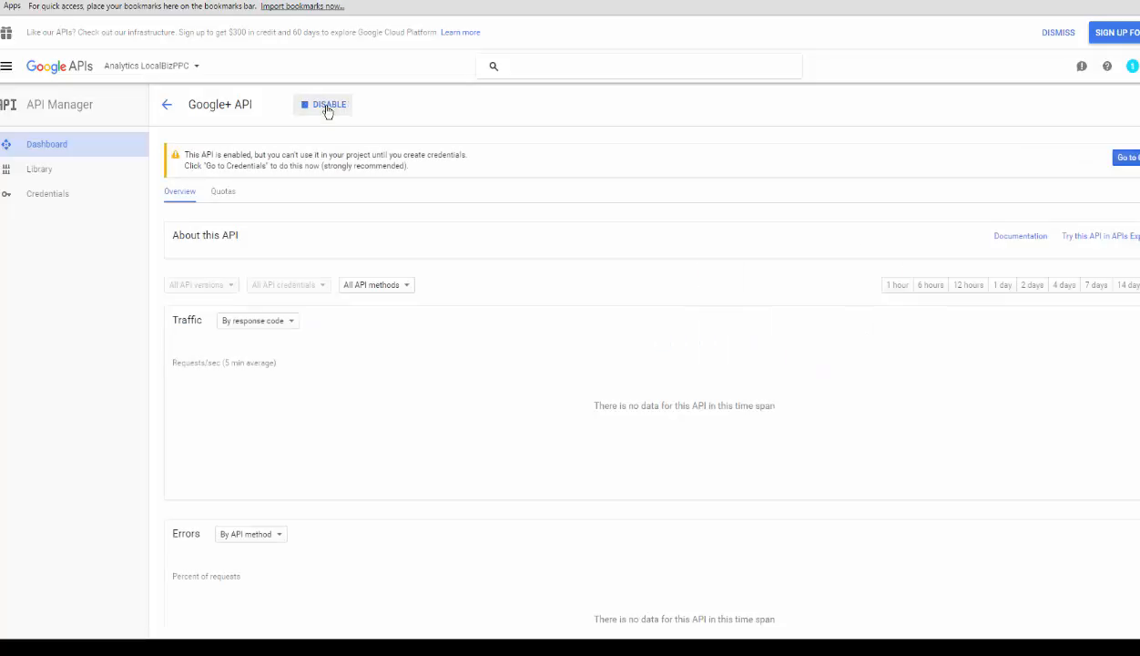
{"action": "left_click", "coordinate": [166, 106]}
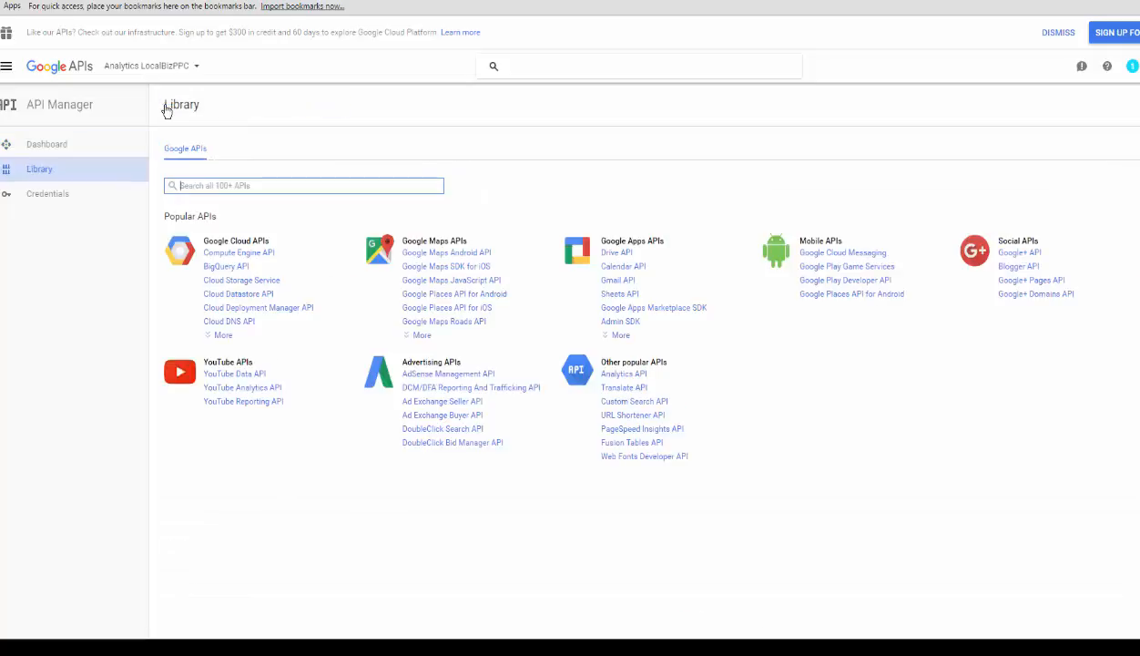
{"action": "left_click", "coordinate": [624, 375]}
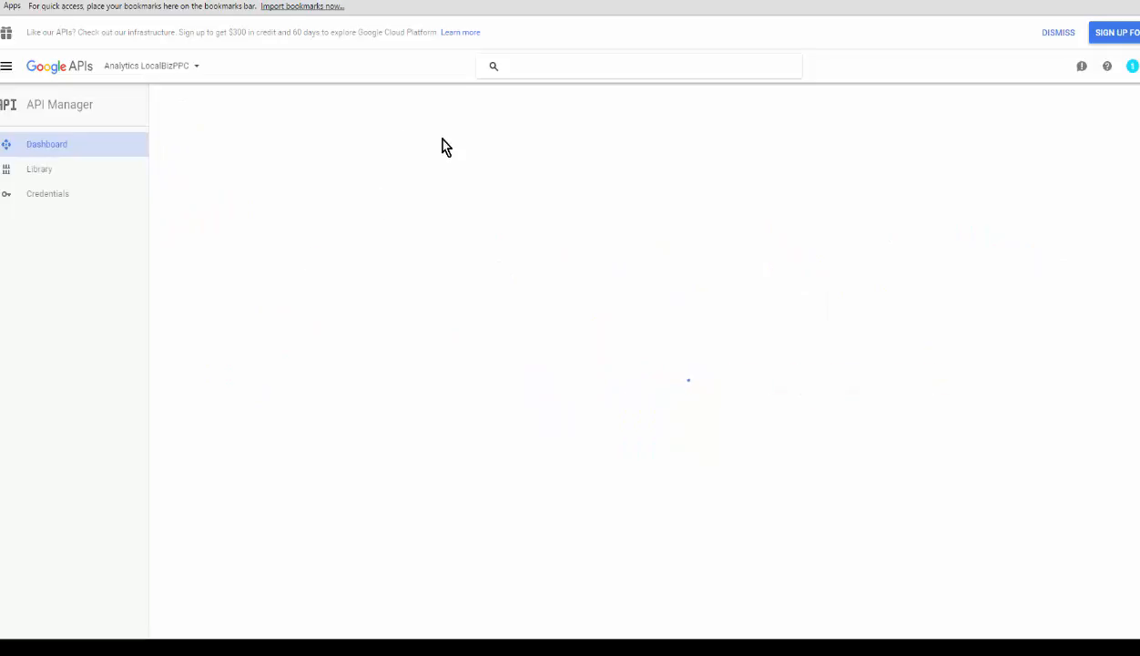
{"action": "left_click", "coordinate": [336, 107]}
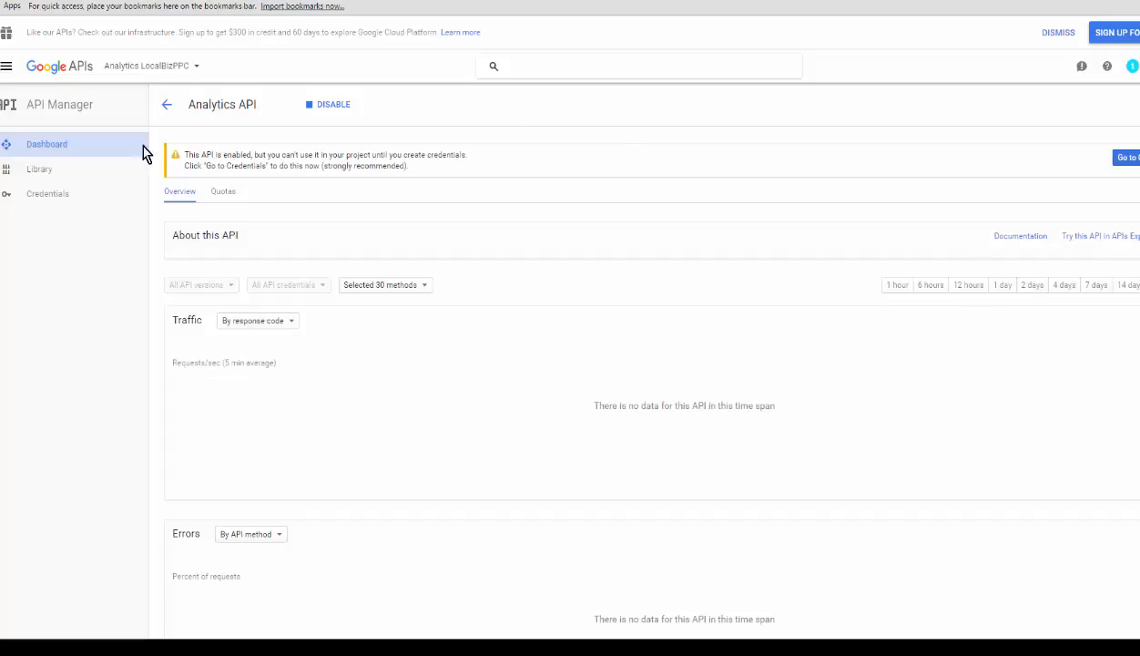
Step: Open the OAuth consent screen settings under the project's credentials, keep the account's email address, and set the product name to LocalBizPPC
{"action": "left_click", "coordinate": [47, 194]}
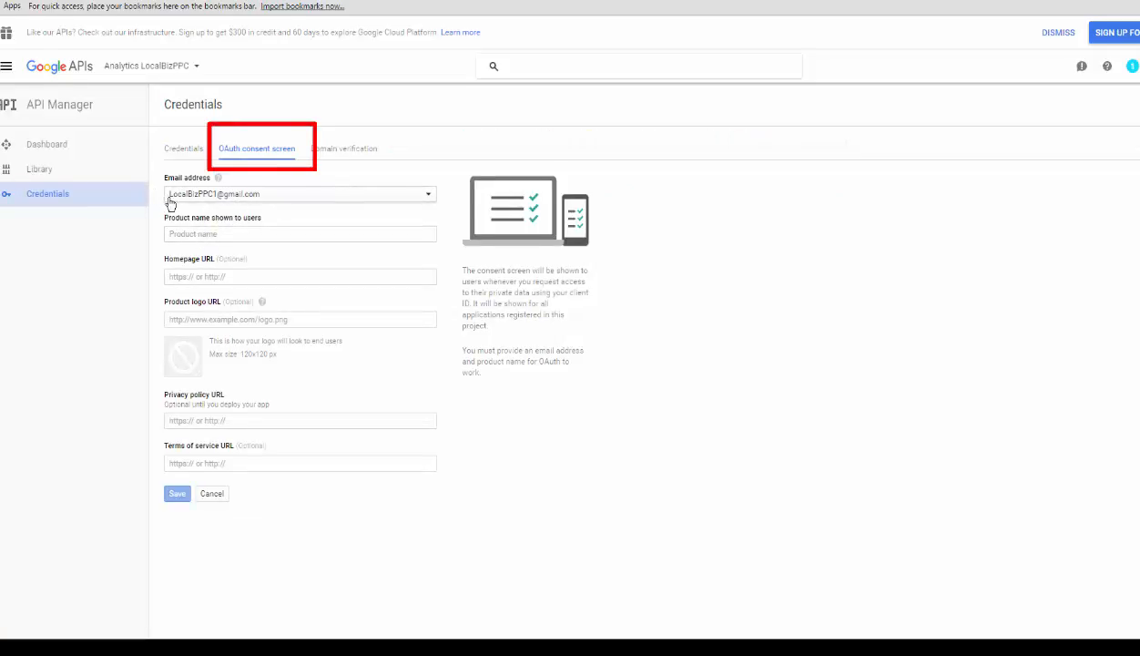
{"action": "left_click", "coordinate": [173, 197]}
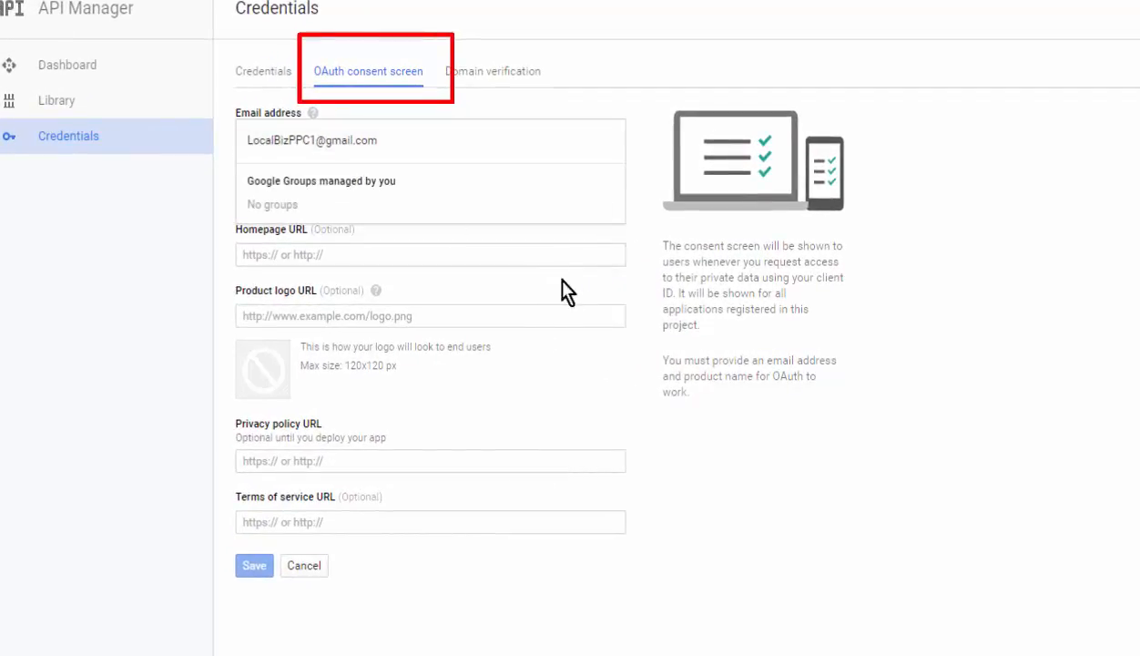
{"action": "left_click", "coordinate": [611, 255]}
{"action": "left_click", "coordinate": [415, 194]}
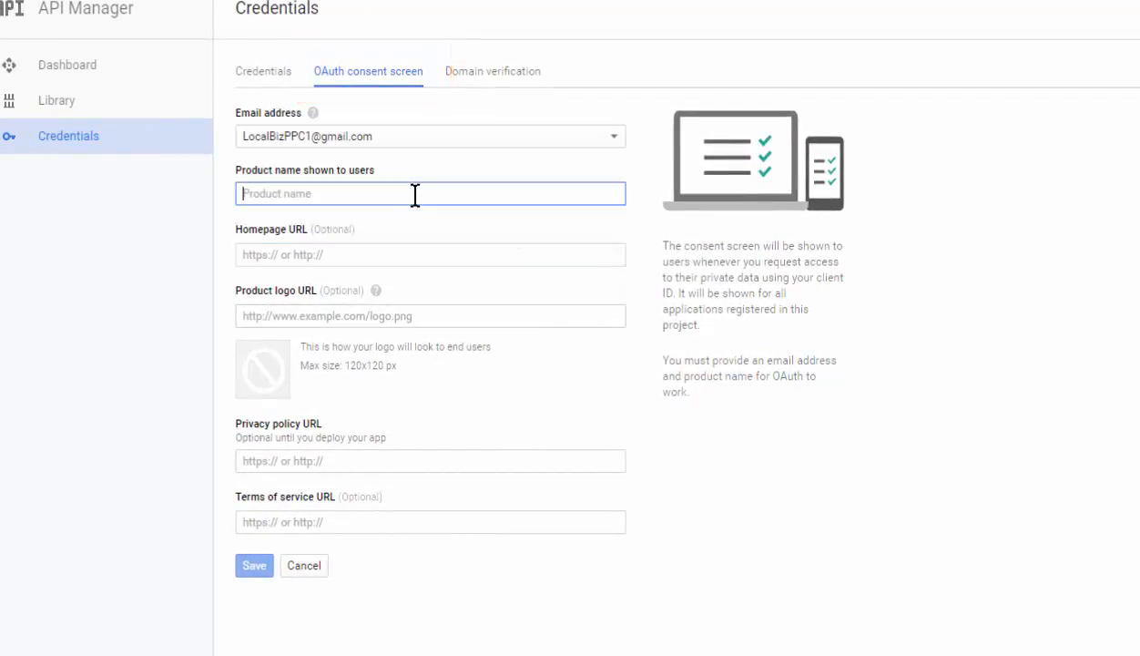
{"action": "type", "text": "LocalBizPPC"}
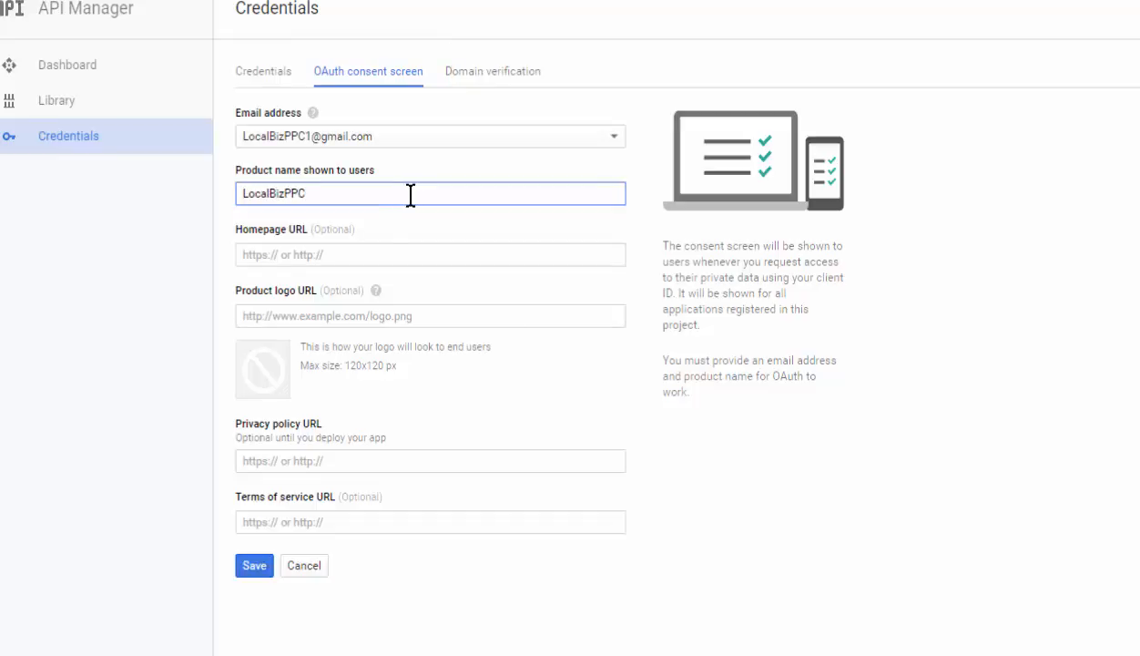
{"action": "left_click_drag", "start_coordinate": [314, 196], "coordinate": [214, 196]}
{"action": "key", "text": "ctrl+c"}
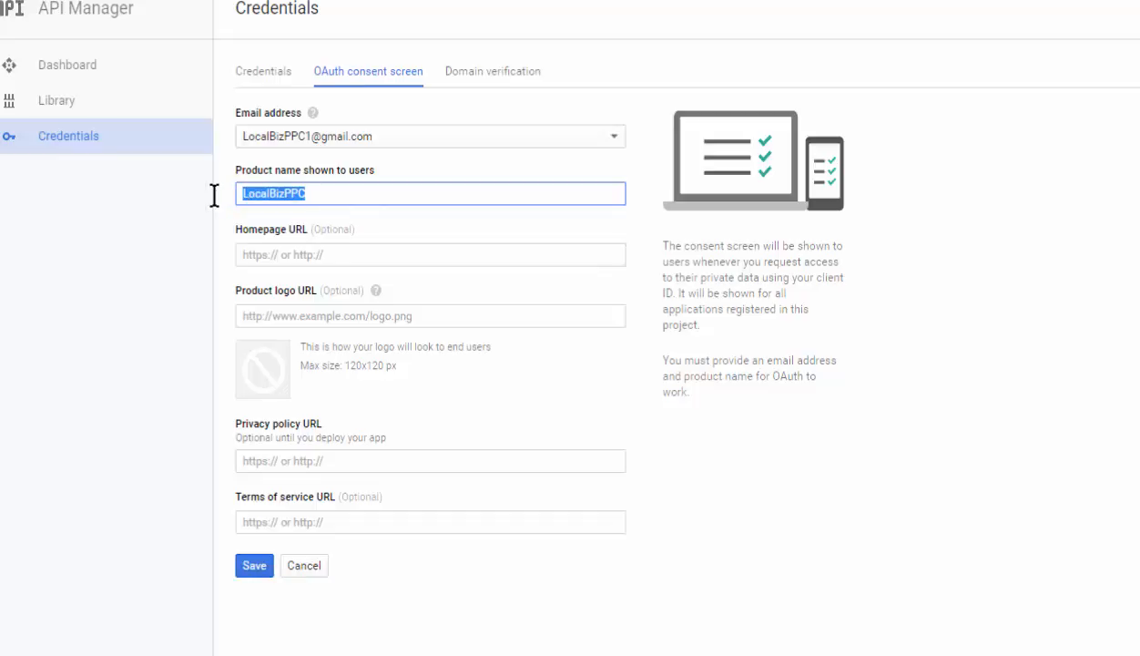
{"action": "left_click", "coordinate": [310, 257]}
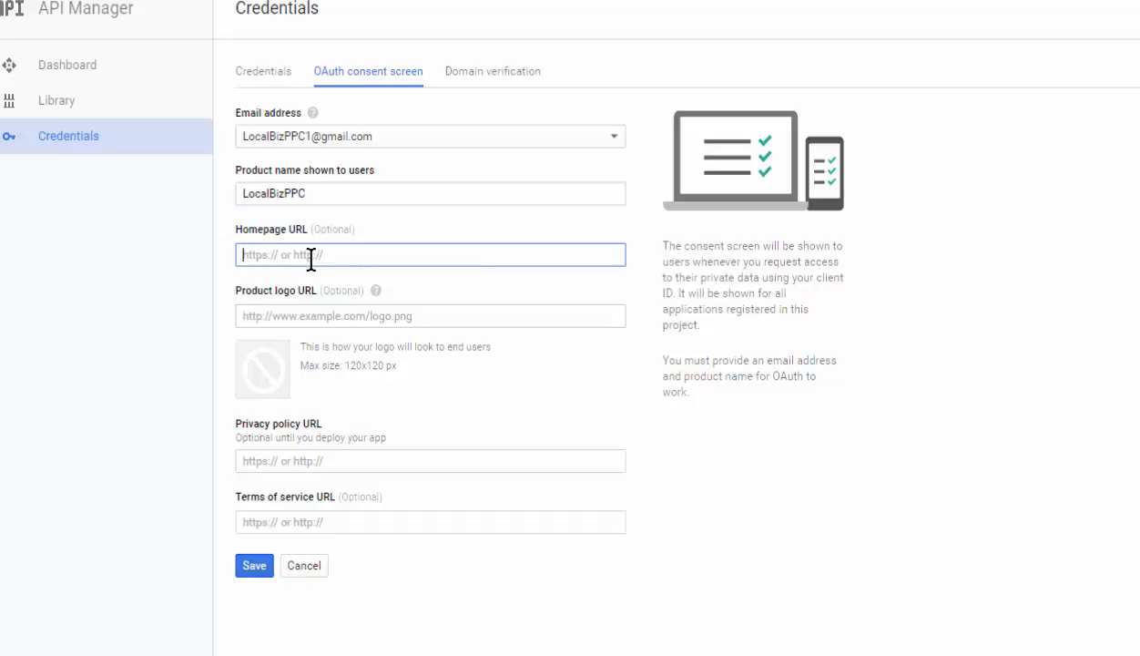
{"action": "type", "text": "htt"}
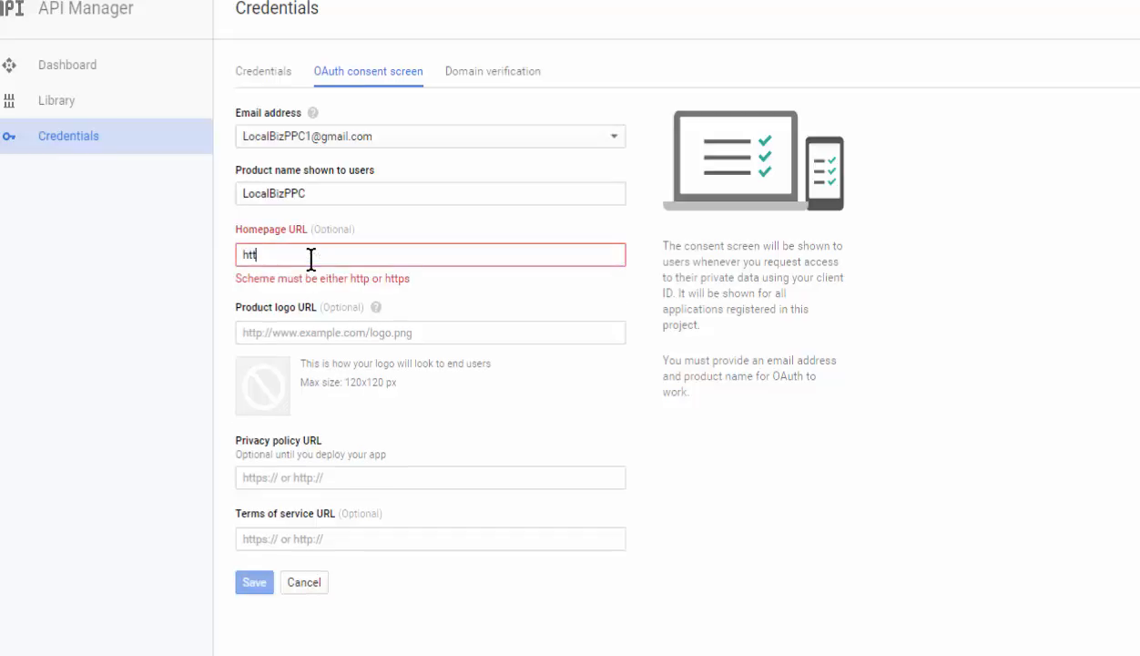
{"action": "type", "text": "p:"}
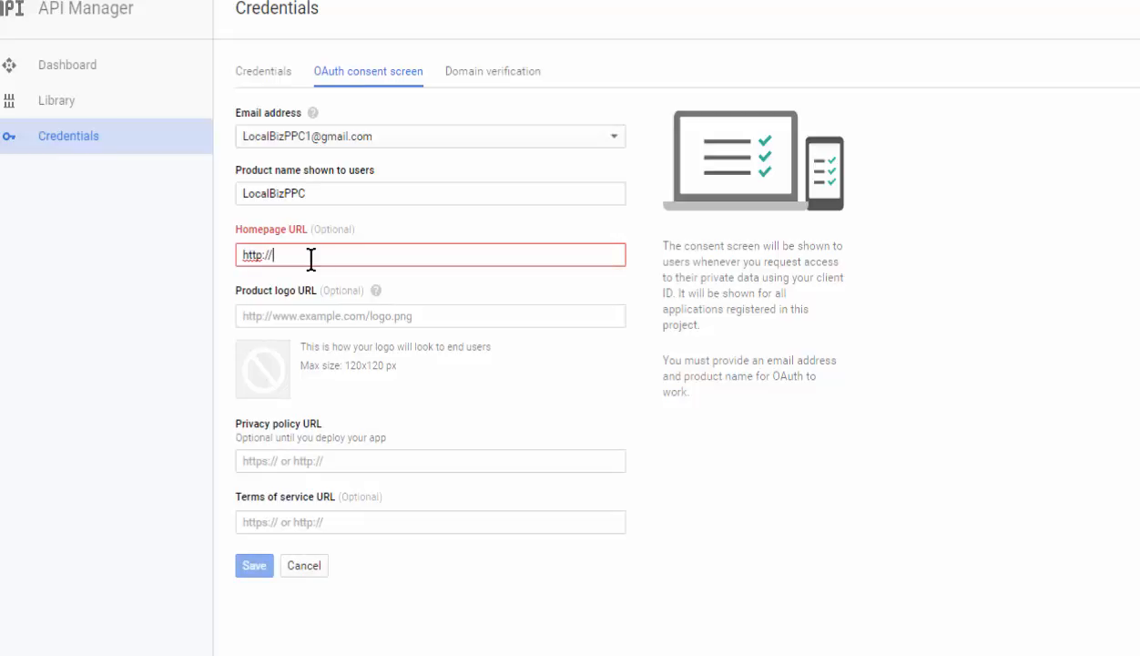
{"action": "type", "text": "//"}
{"action": "key", "text": "ctrl+v"}
{"action": "type", "text": ".c"}
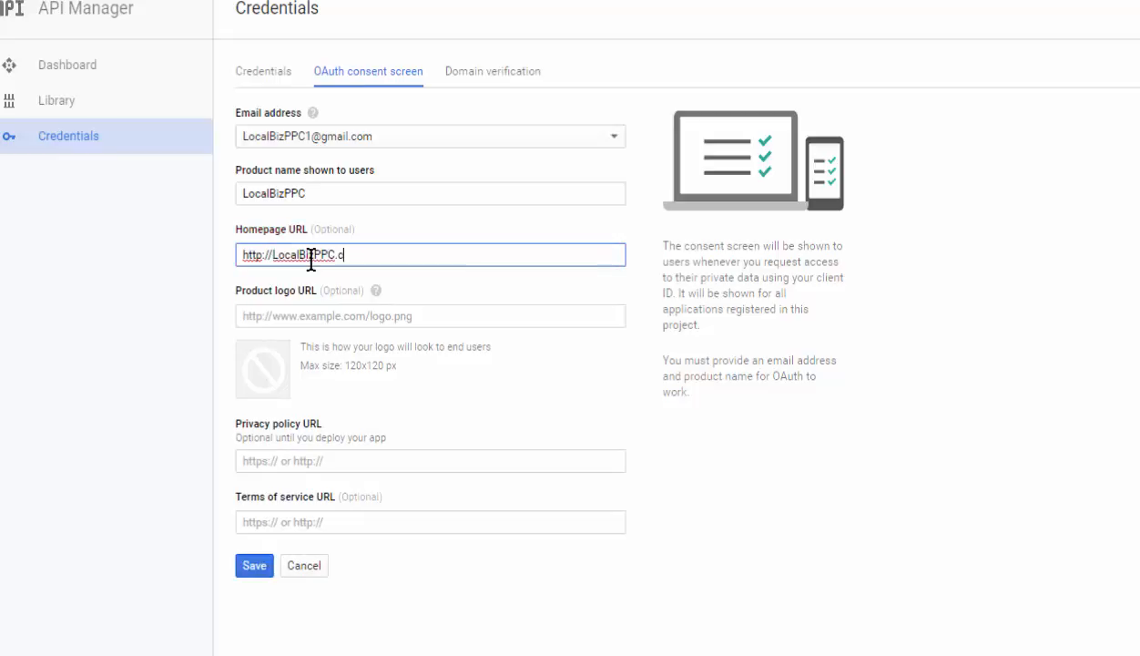
{"action": "type", "text": "om"}
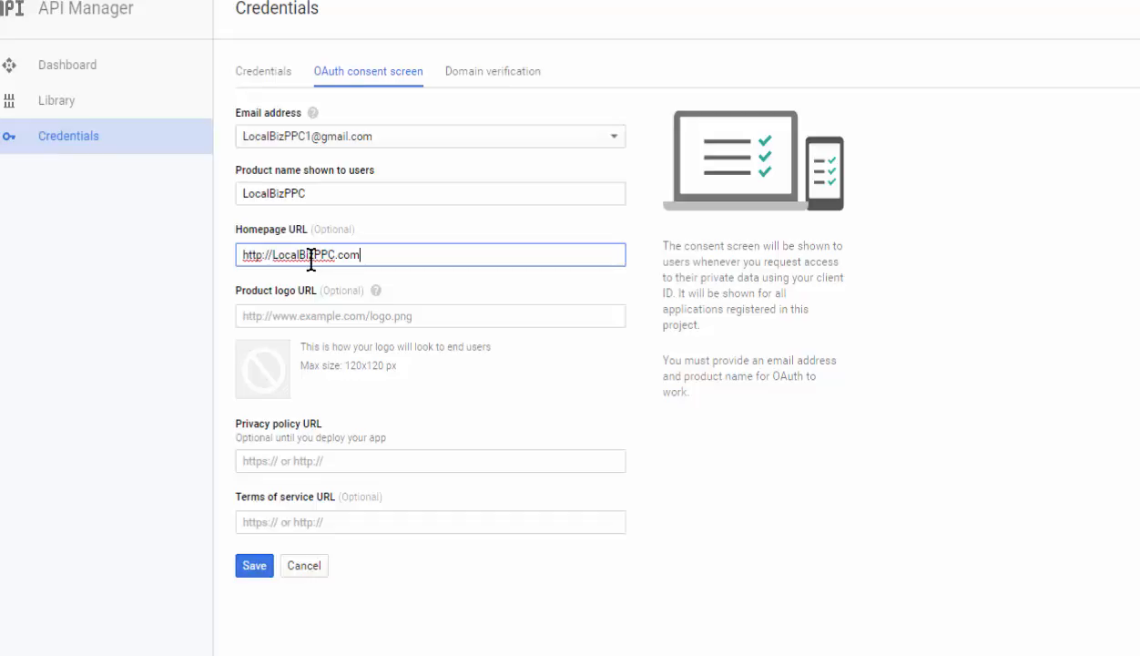
{"action": "left_click", "coordinate": [326, 318]}
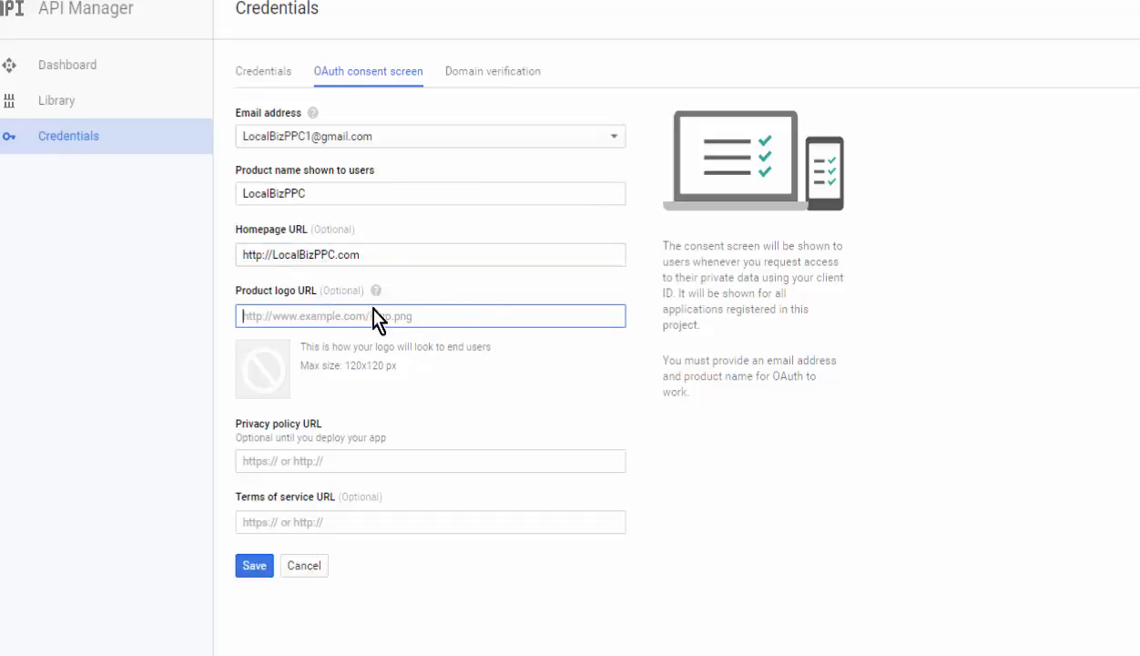
{"action": "left_click", "coordinate": [259, 256]}
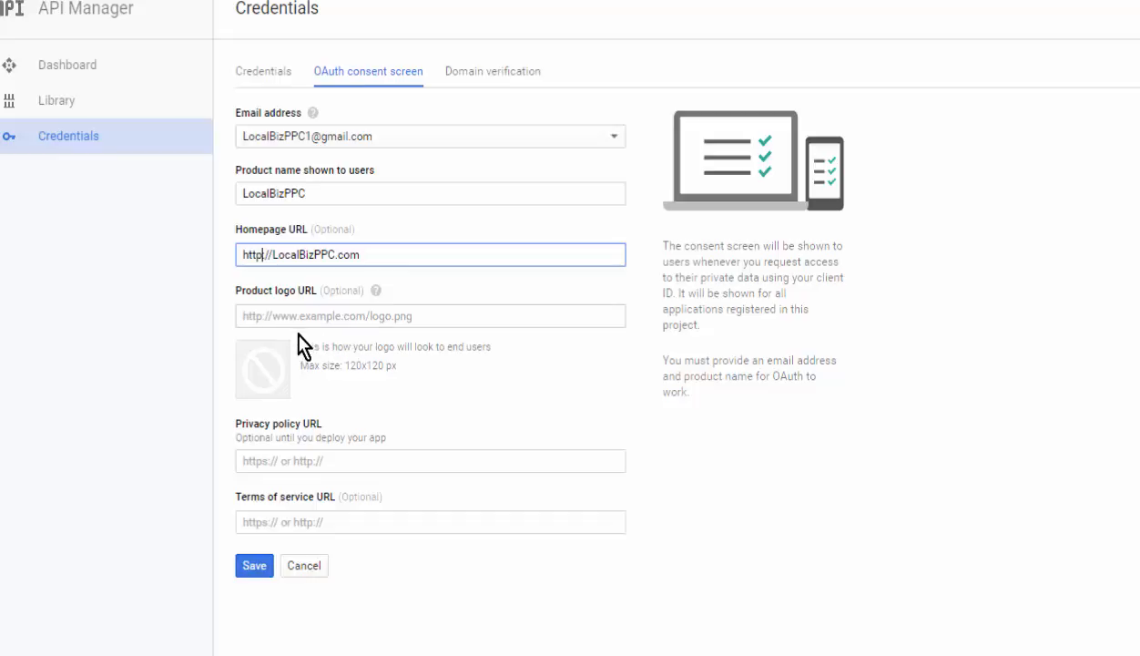
{"action": "type", "text": ":"}
{"action": "key", "text": "BackSpace"}
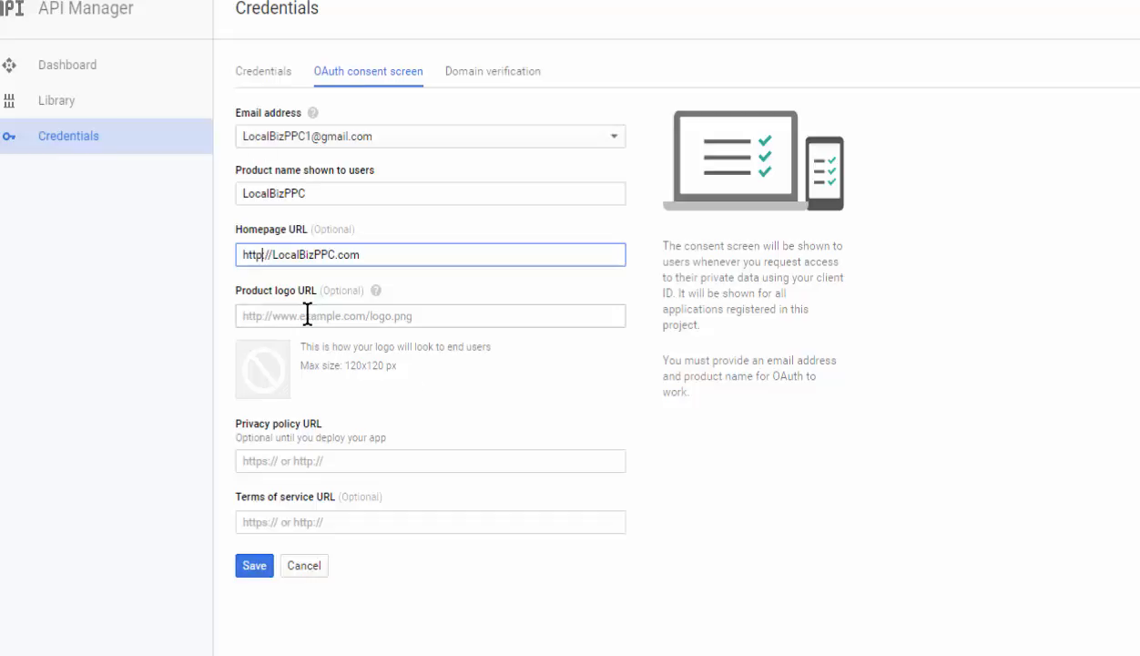
{"action": "left_click", "coordinate": [355, 453]}
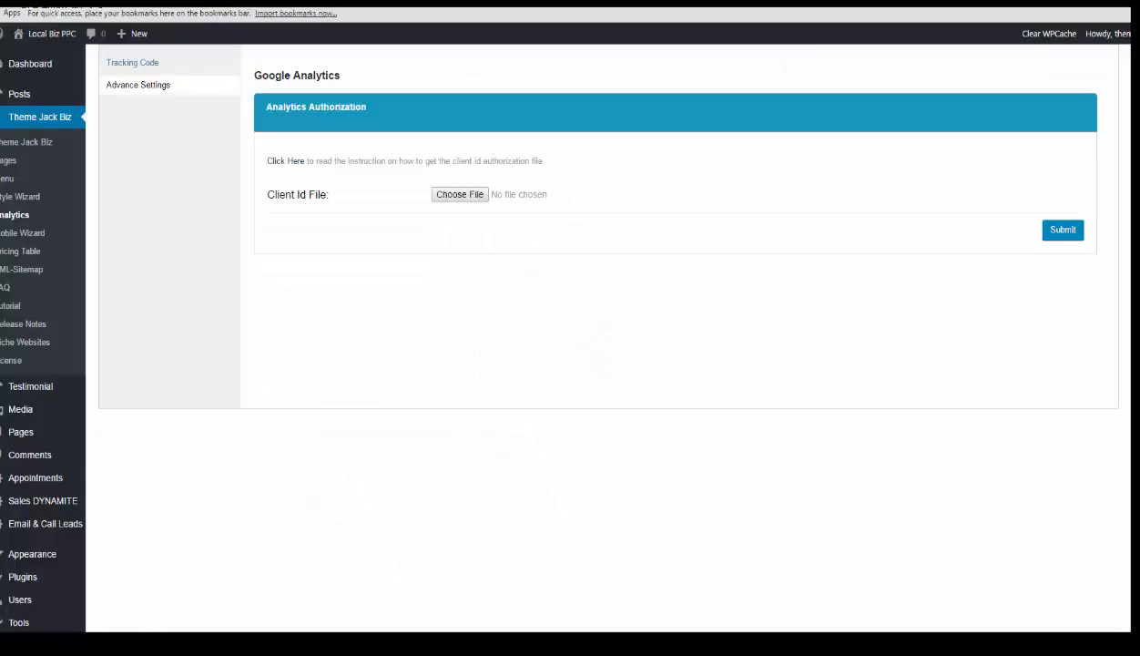
{"action": "mouse_move", "coordinate": [44, 408]}
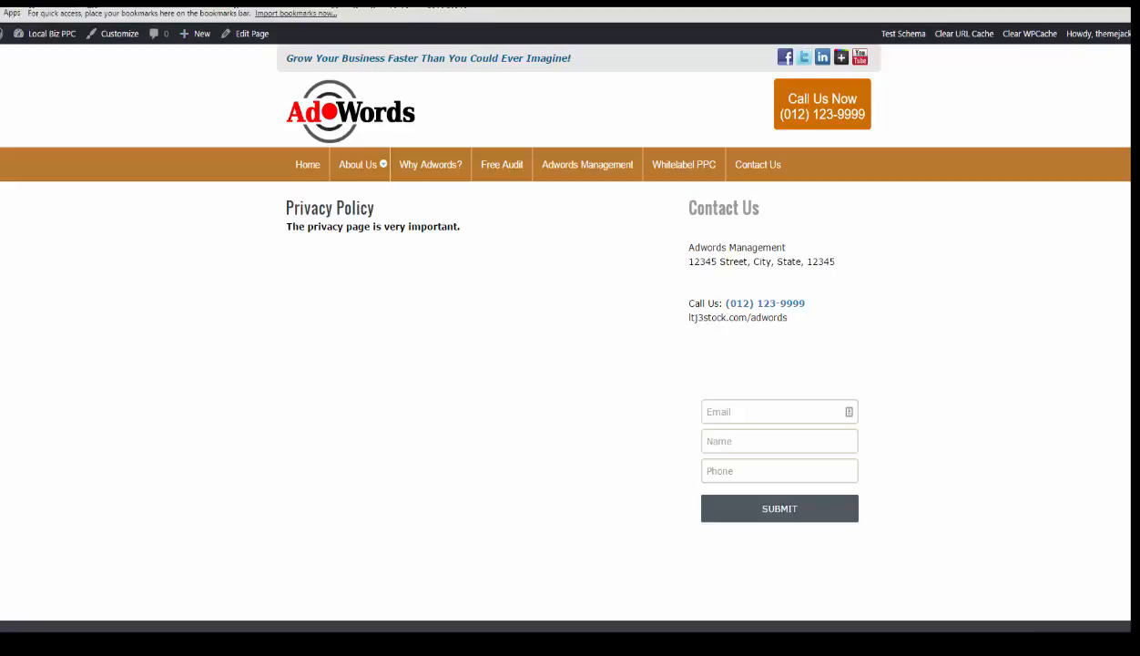
{"action": "left_click", "coordinate": [364, 4]}
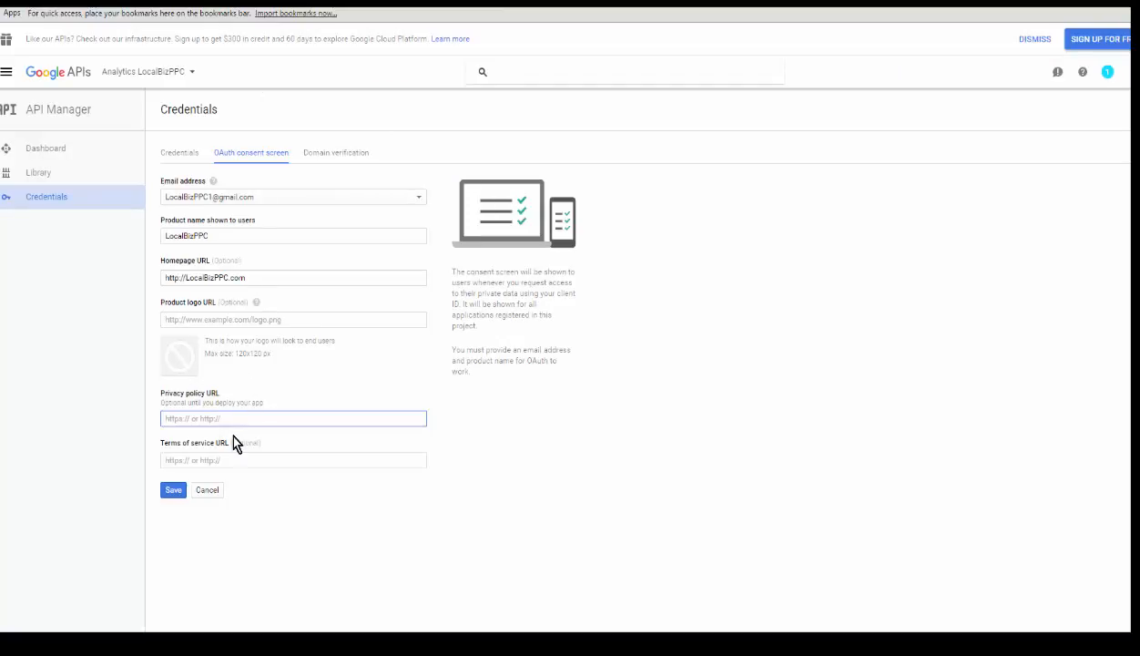
{"action": "left_click", "coordinate": [63, 4]}
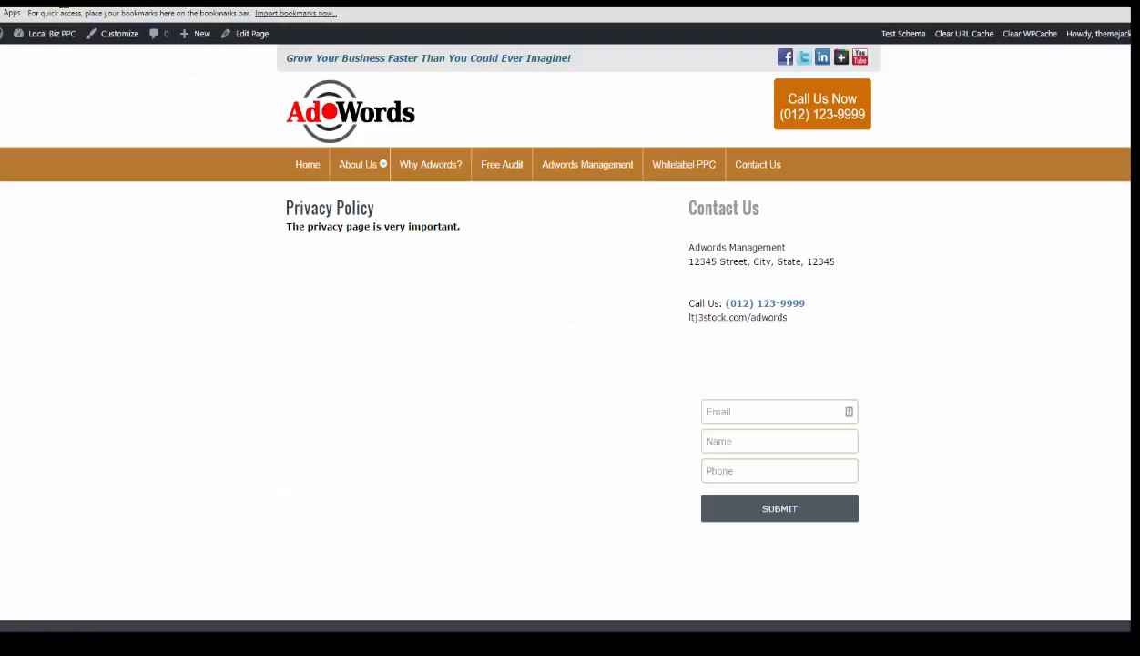
{"action": "left_click", "coordinate": [364, 4]}
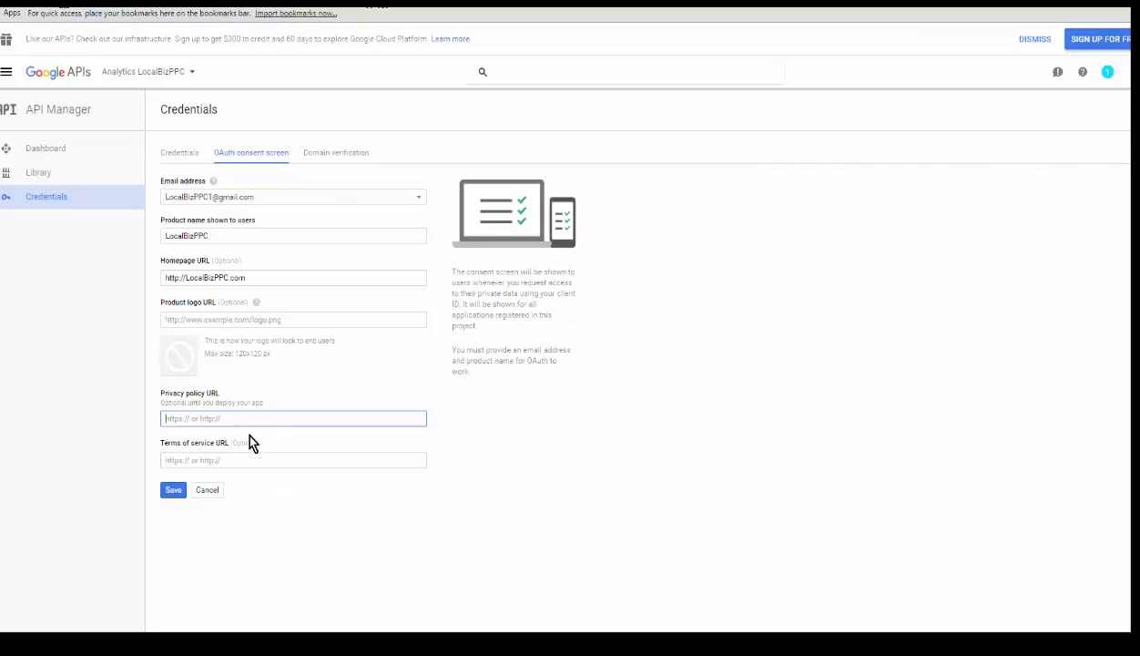
{"action": "type", "text": "http://localbizppc.com/privacy-policy/"}
{"action": "left_click", "coordinate": [63, 3]}
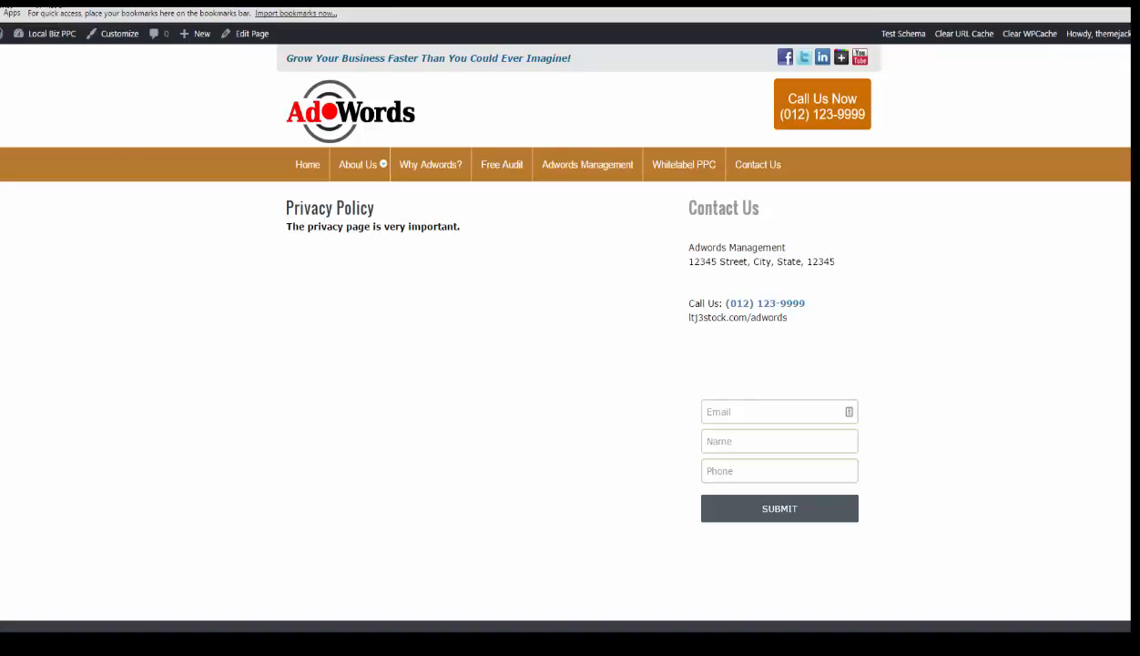
{"action": "left_click", "coordinate": [63, 4]}
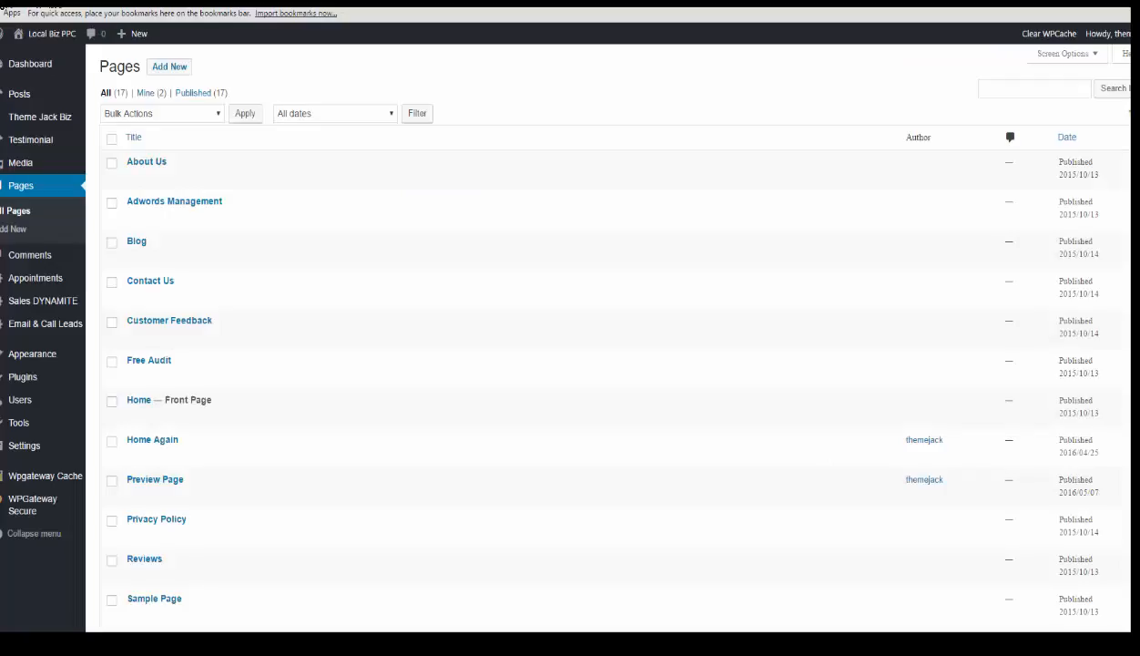
{"action": "mouse_move", "coordinate": [218, 533]}
{"action": "scroll", "coordinate": [221, 556], "scroll_direction": "down", "scroll_amount": 2}
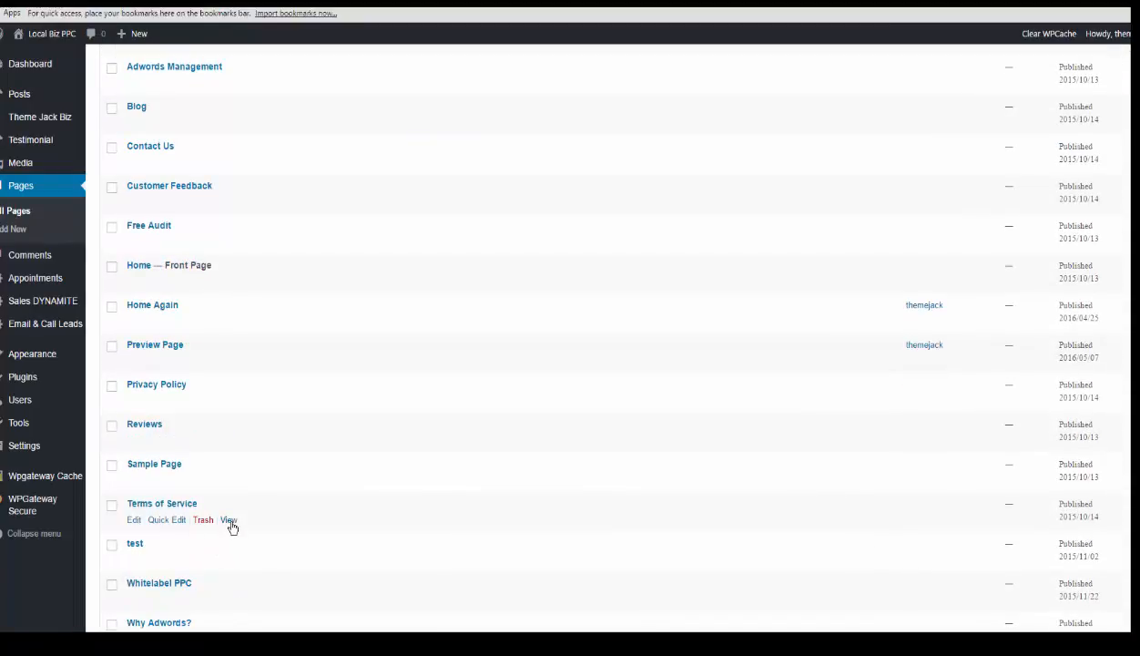
{"action": "left_click", "coordinate": [229, 520]}
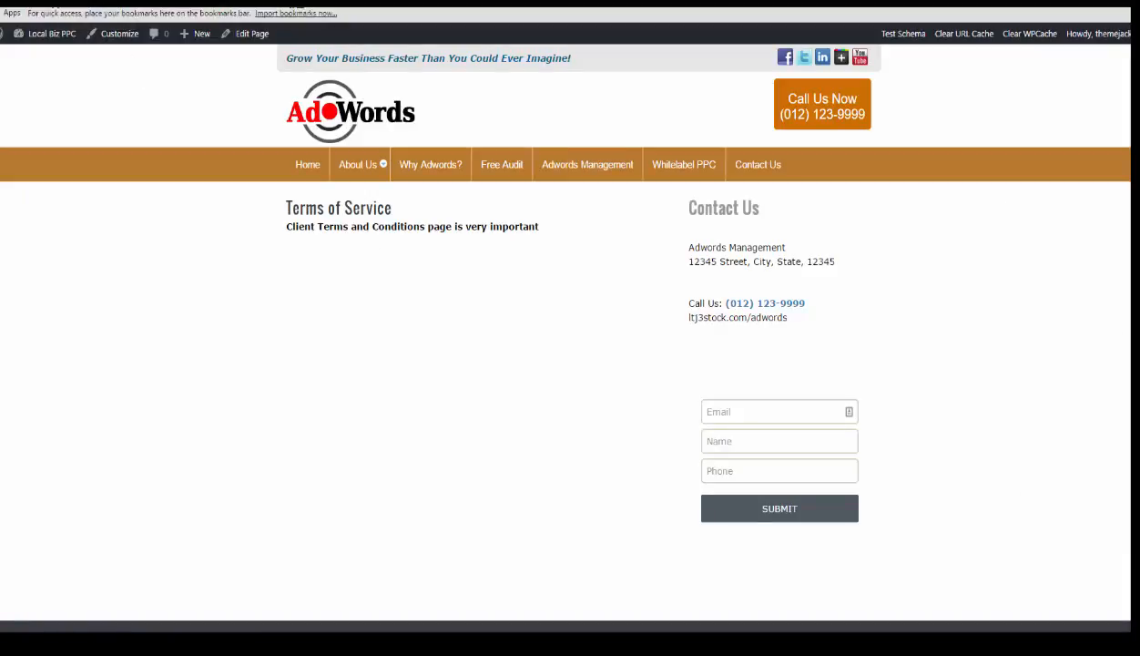
{"action": "left_click", "coordinate": [255, 460]}
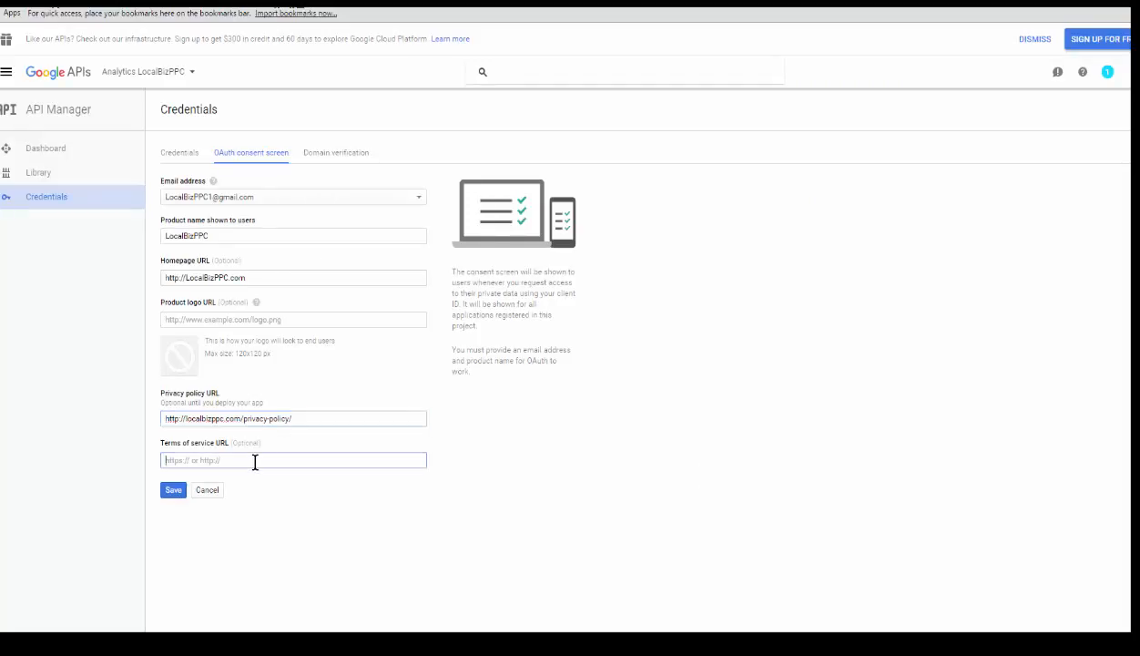
{"action": "type", "text": "http://localbizppc.com/terms-of-service/"}
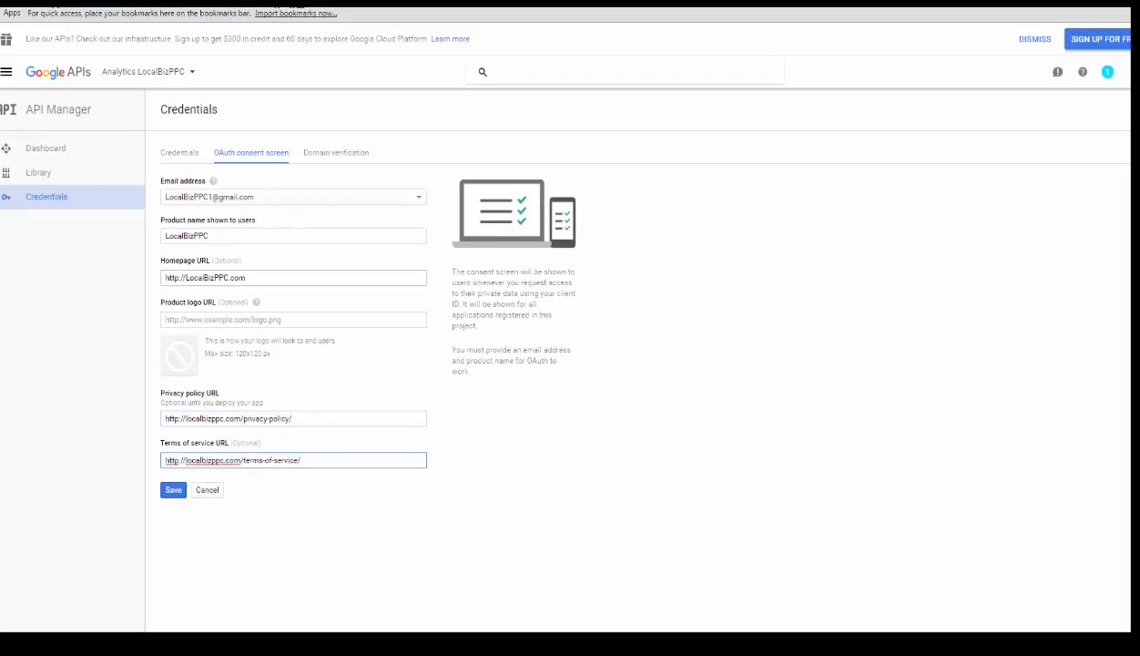
Step: Find the AdWords logo image in the WordPress media library and copy its file URL from the attachment details
{"action": "key", "text": "ctrl+Tab"}
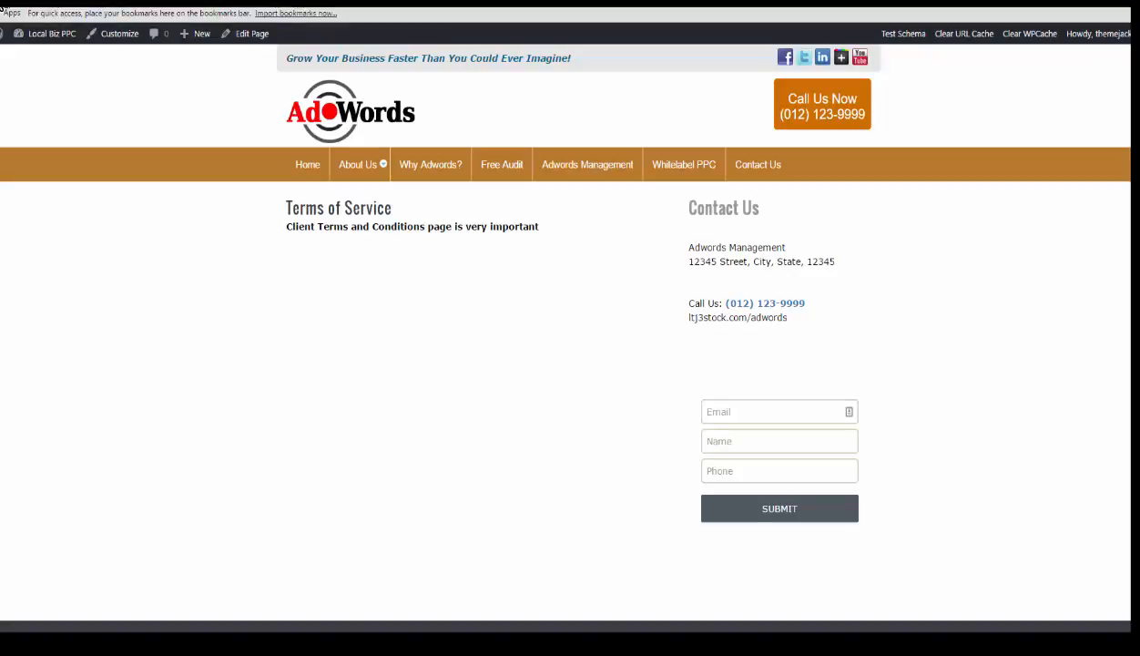
{"action": "key", "text": "ctrl+Tab"}
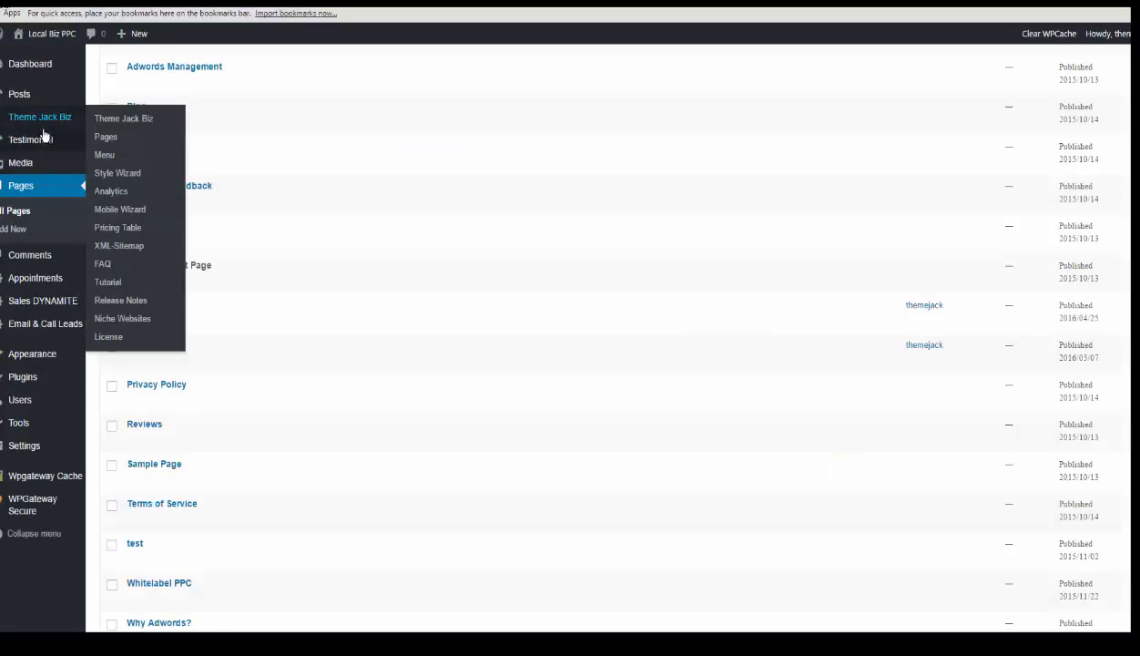
{"action": "mouse_move", "coordinate": [37, 162]}
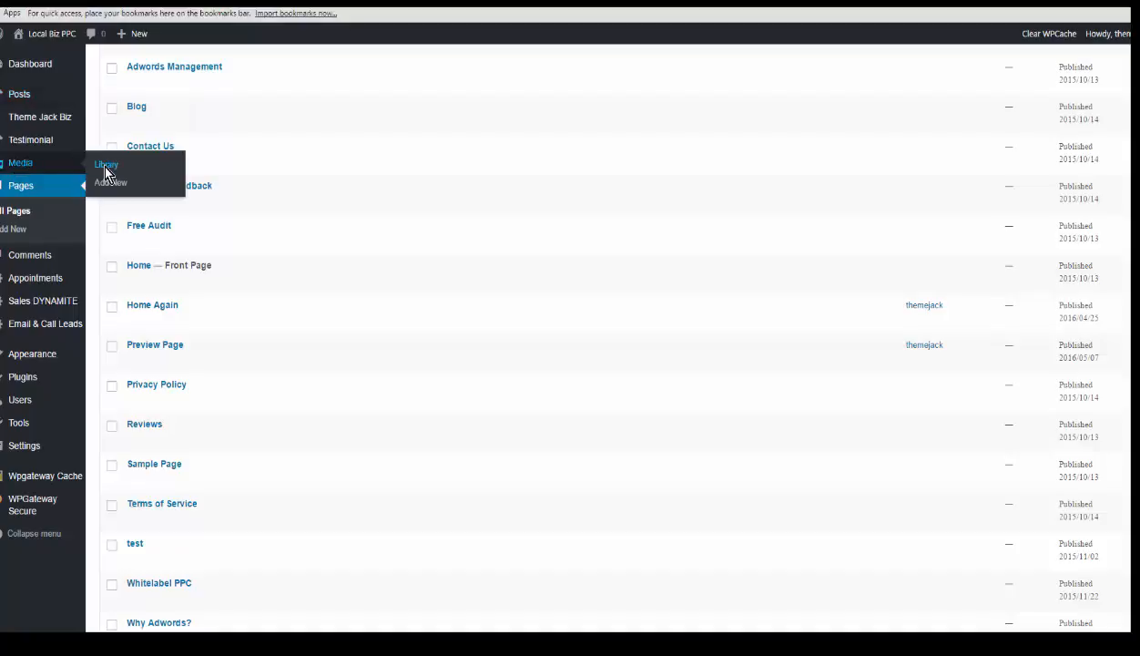
{"action": "left_click", "coordinate": [105, 168]}
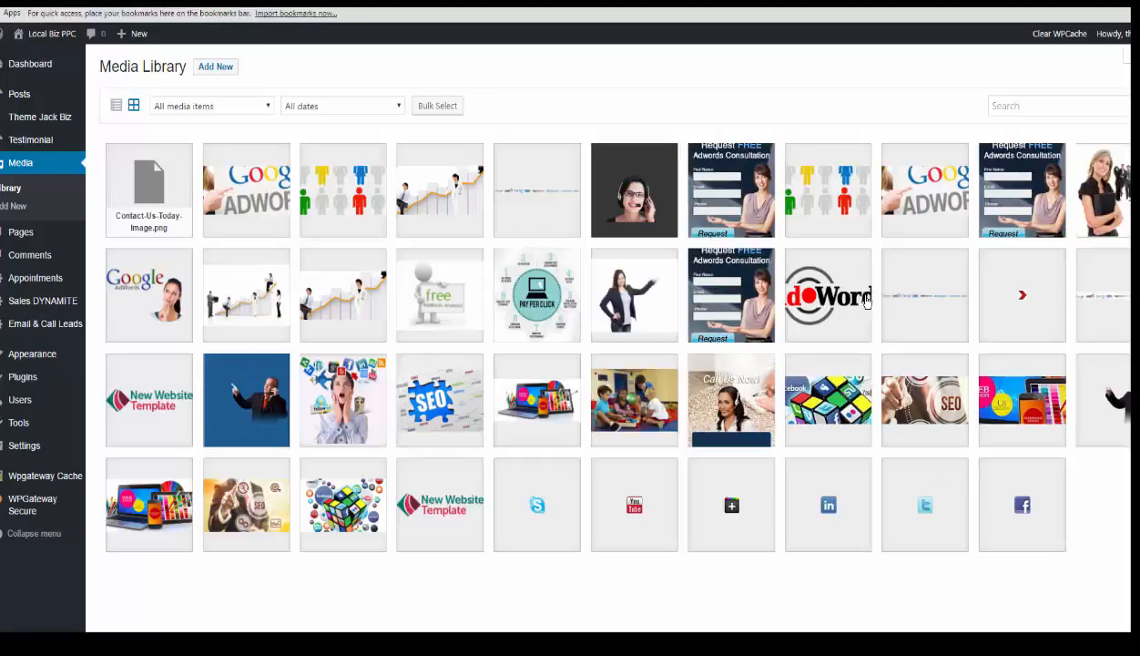
{"action": "left_click", "coordinate": [824, 301]}
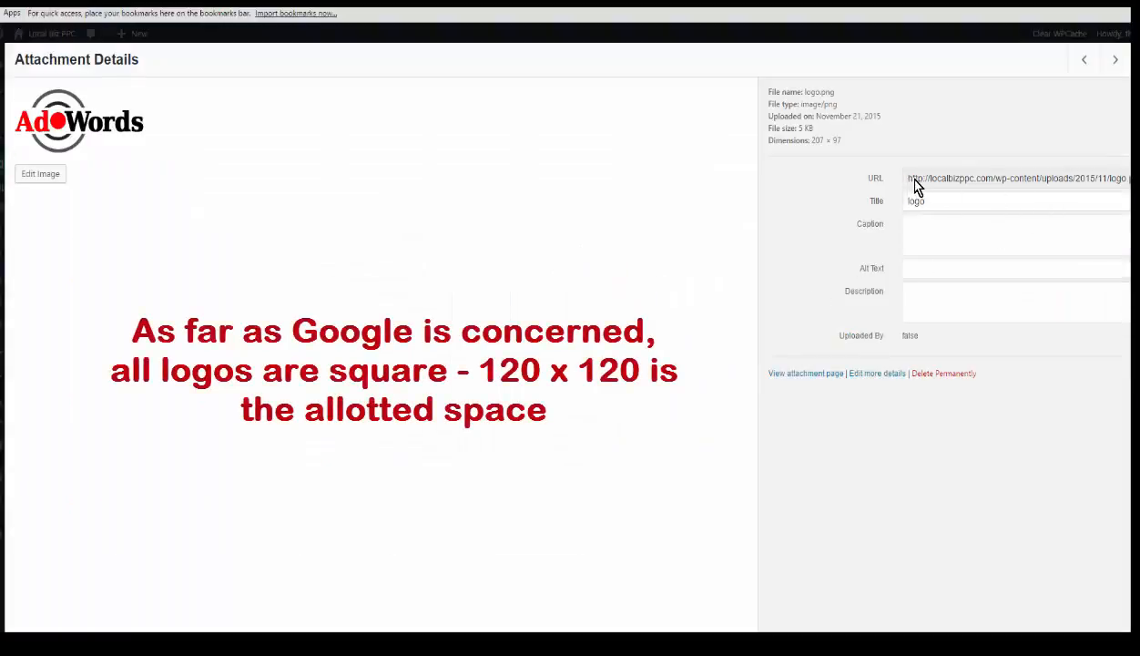
{"action": "left_click_drag", "start_coordinate": [909, 179], "coordinate": [1127, 179]}
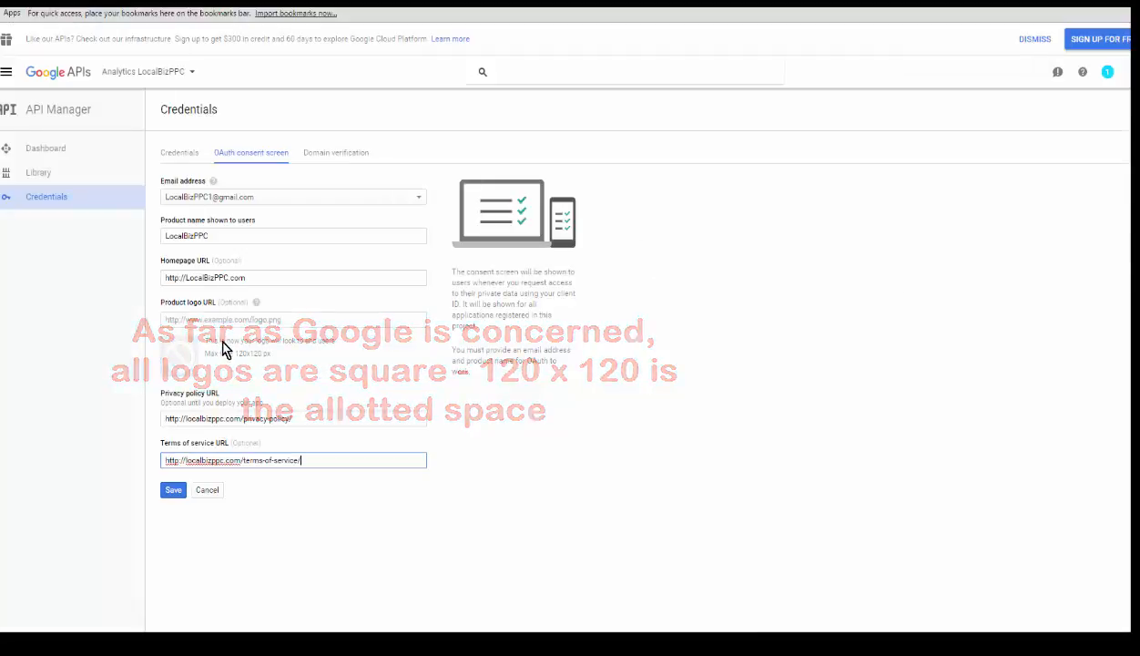
{"action": "left_click", "coordinate": [186, 309]}
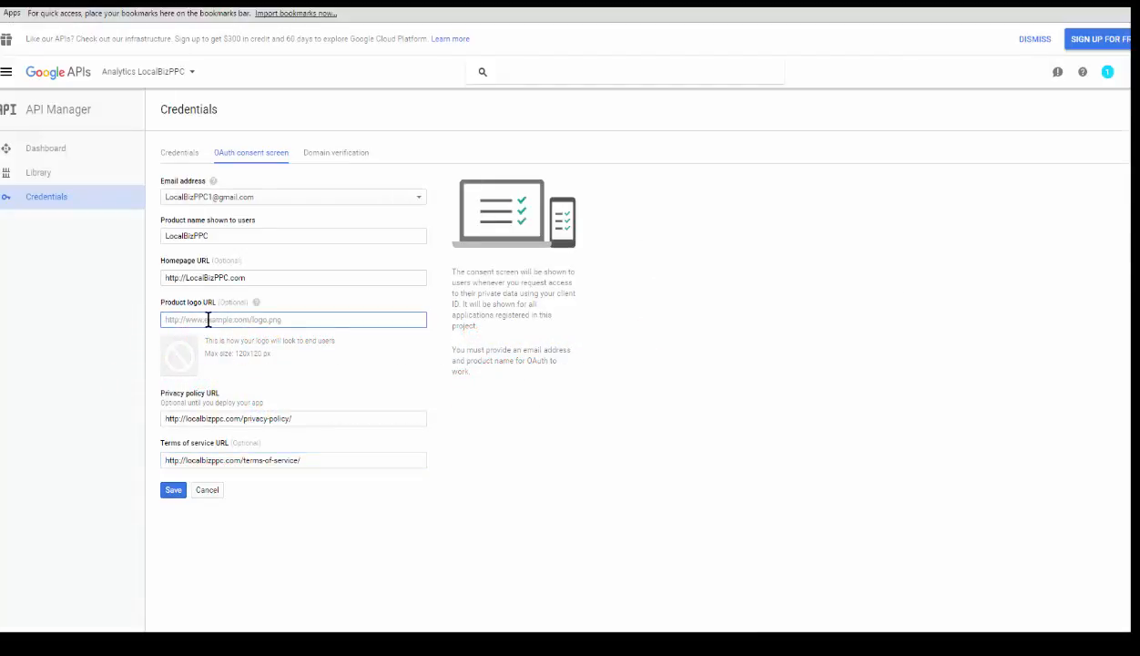
{"action": "type", "text": "http://localbizppc.com/wp-content/uploads/2015/11/logo.png"}
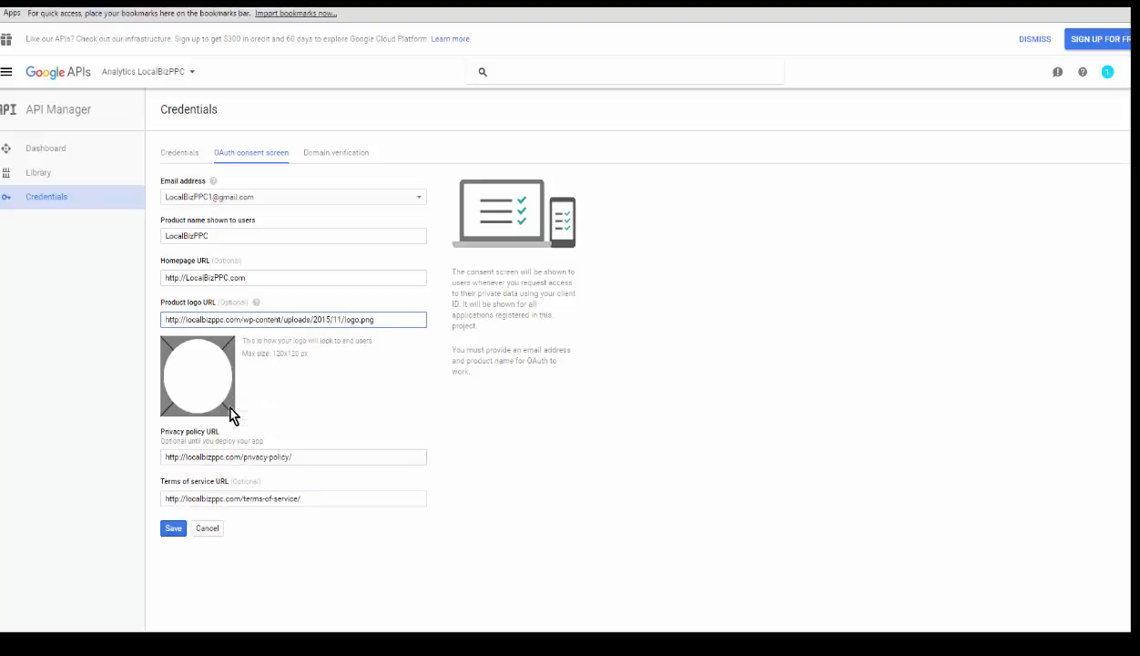
{"action": "left_click", "coordinate": [175, 530]}
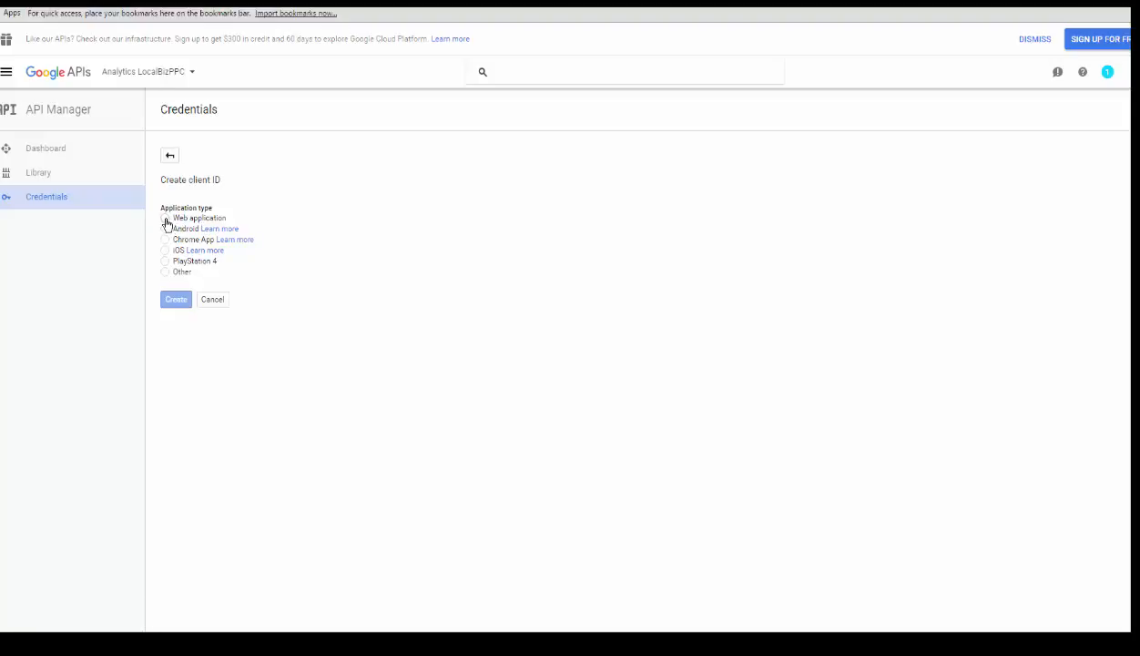
{"action": "left_click", "coordinate": [165, 220]}
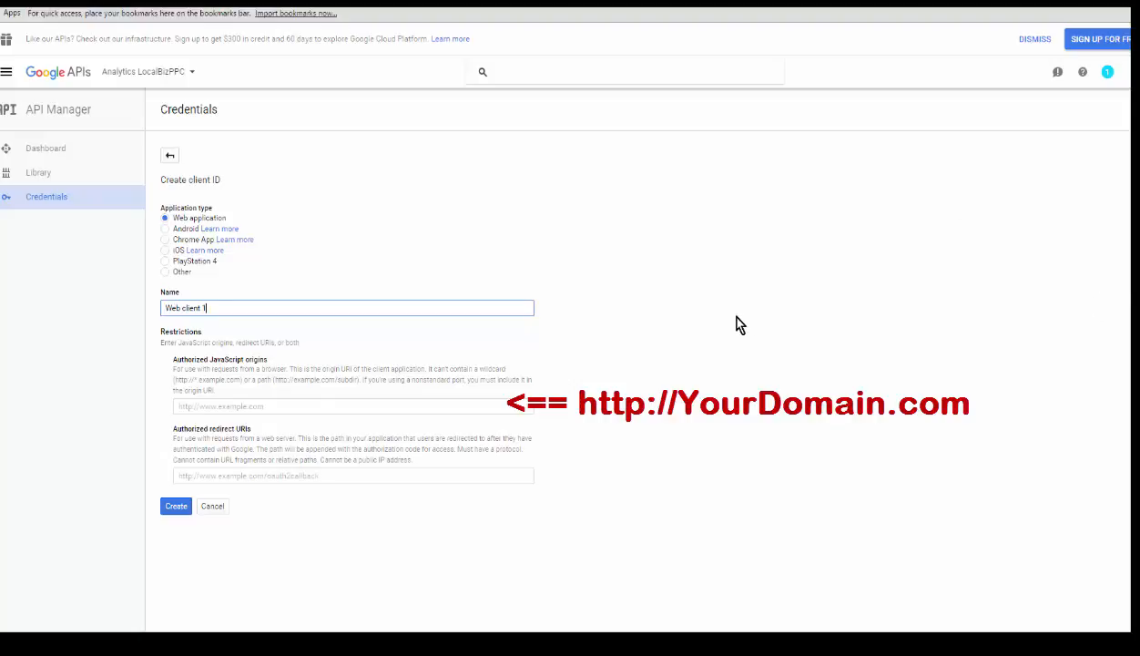
{"action": "left_click", "coordinate": [257, 406]}
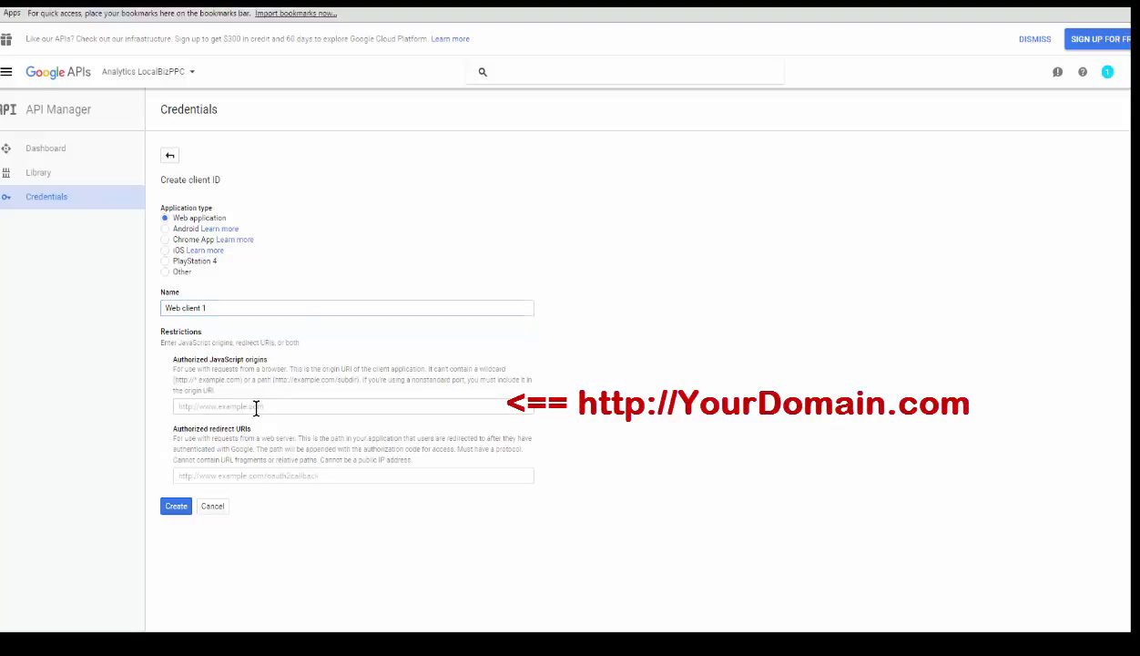
{"action": "type", "text": "http:/"}
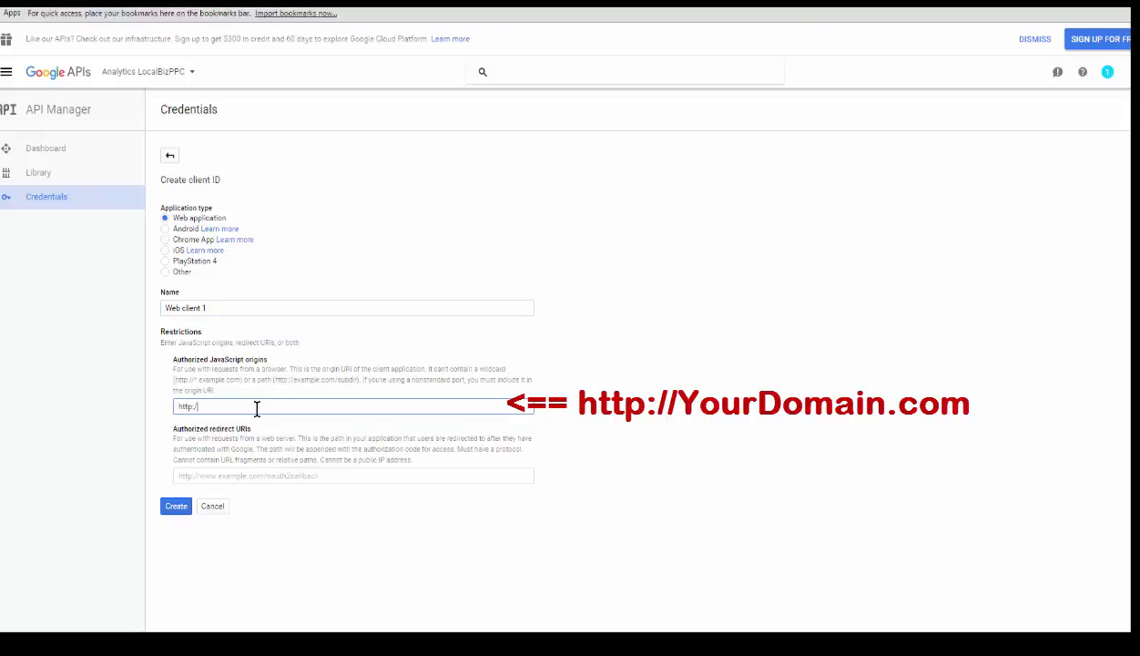
{"action": "type", "text": "/LocalBizPPC.com"}
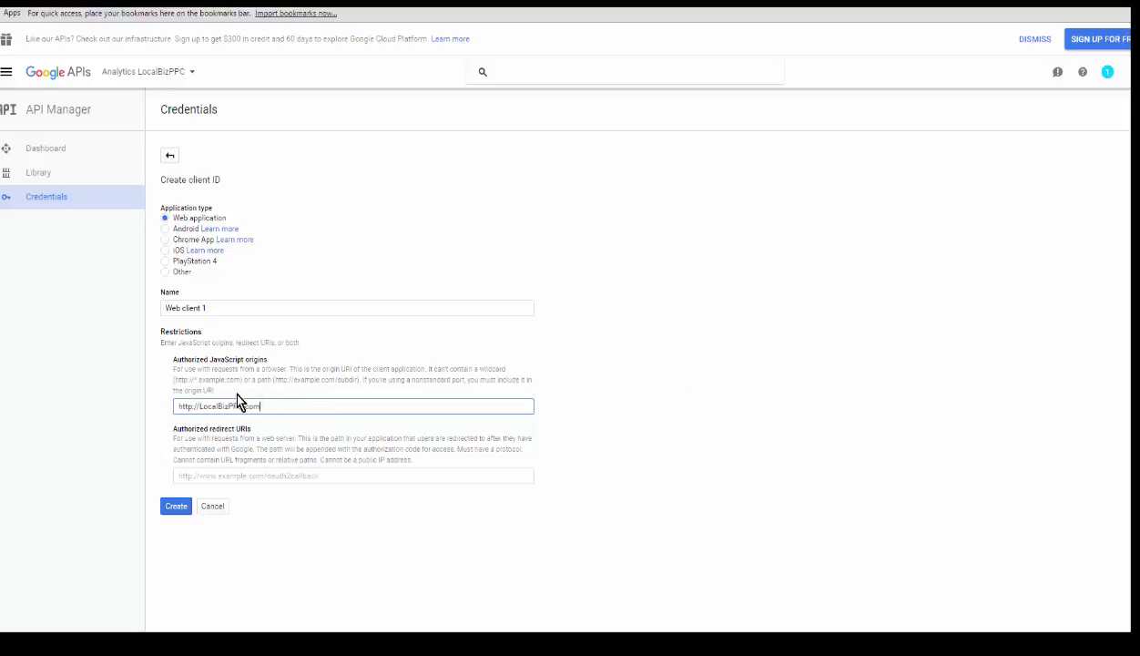
{"action": "left_click", "coordinate": [264, 475]}
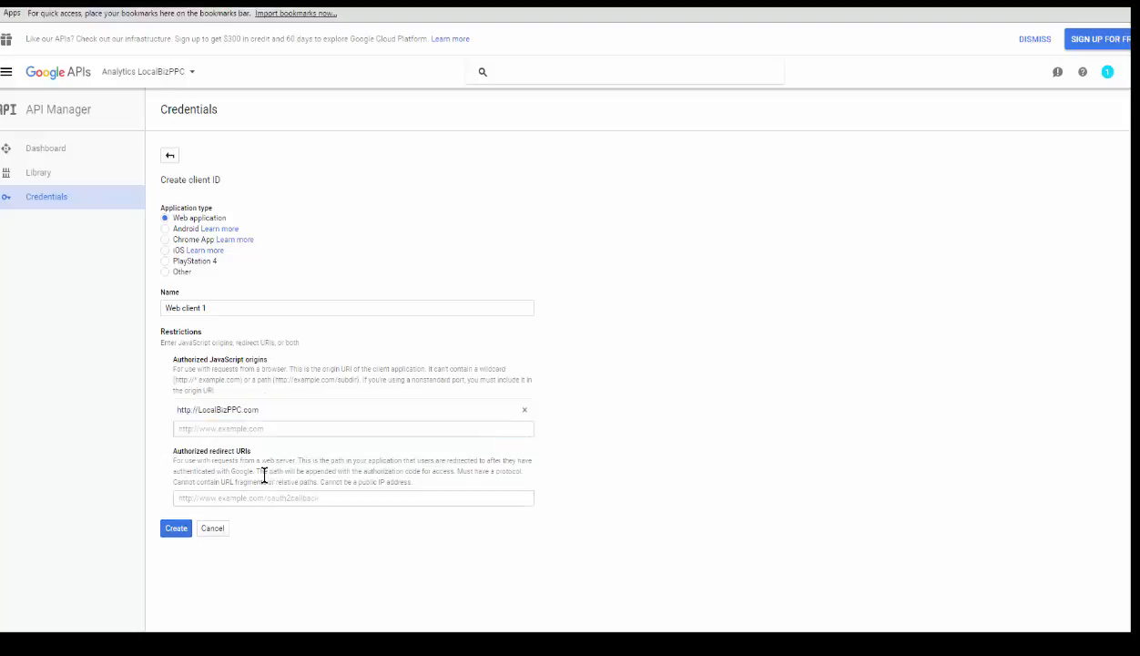
{"action": "left_click", "coordinate": [220, 495]}
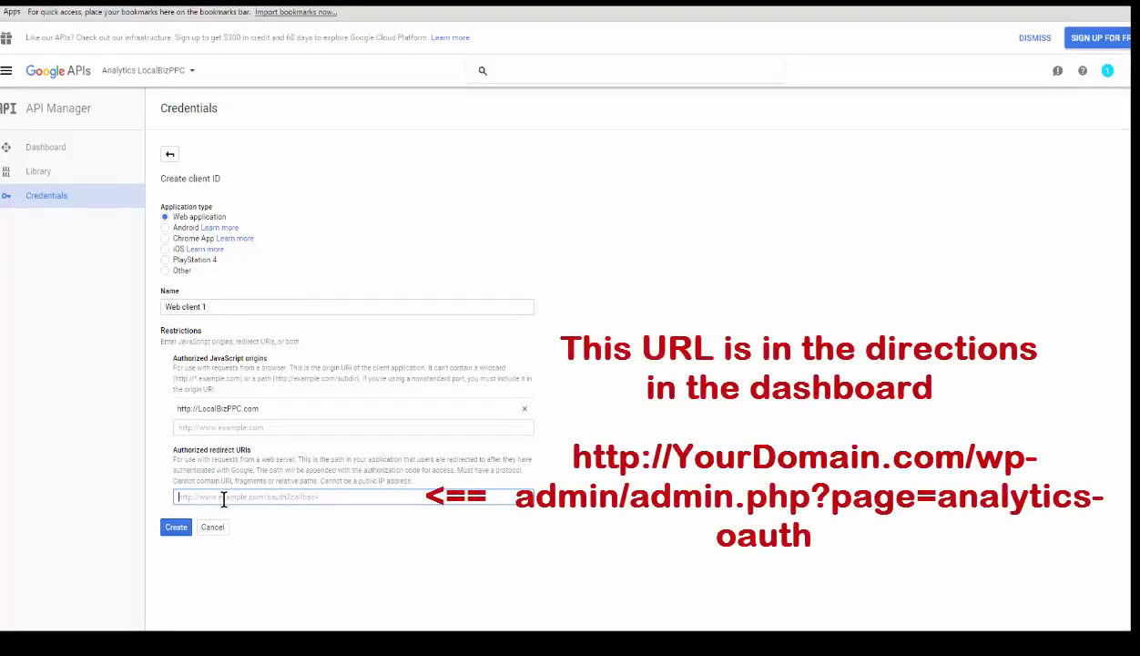
{"action": "type", "text": "http://YOUR_NAMESPACE/wp-admin/admin.php?page=analytics-oauth"}
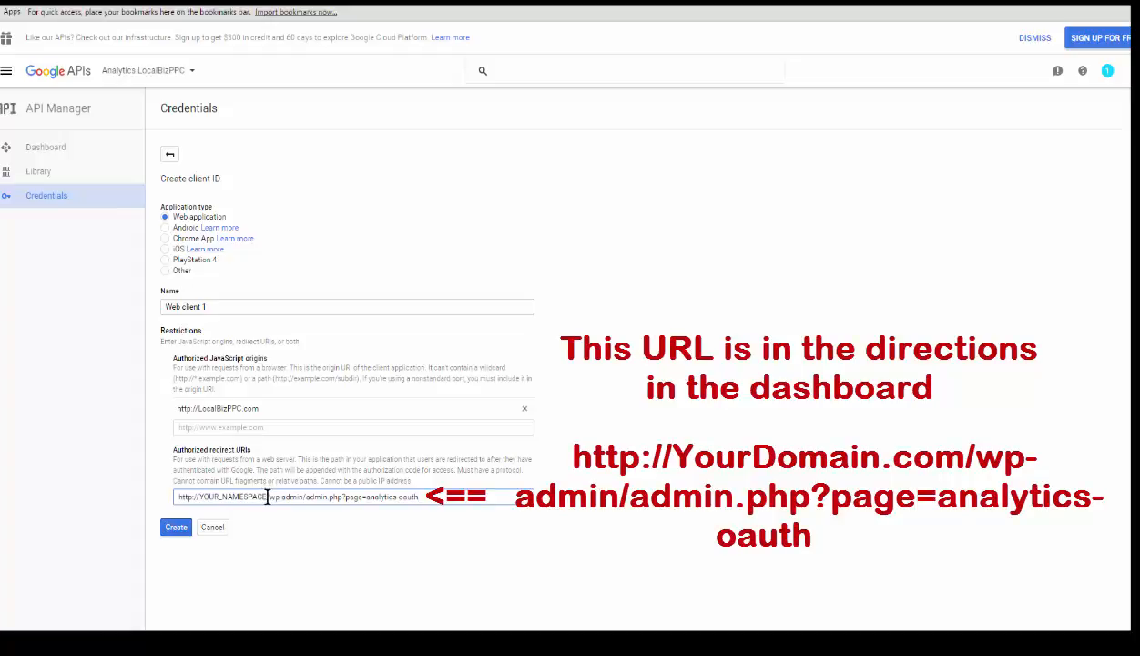
{"action": "left_click_drag", "start_coordinate": [268, 495], "coordinate": [197, 496]}
{"action": "type", "text": "LocalBizPPC.com/"}
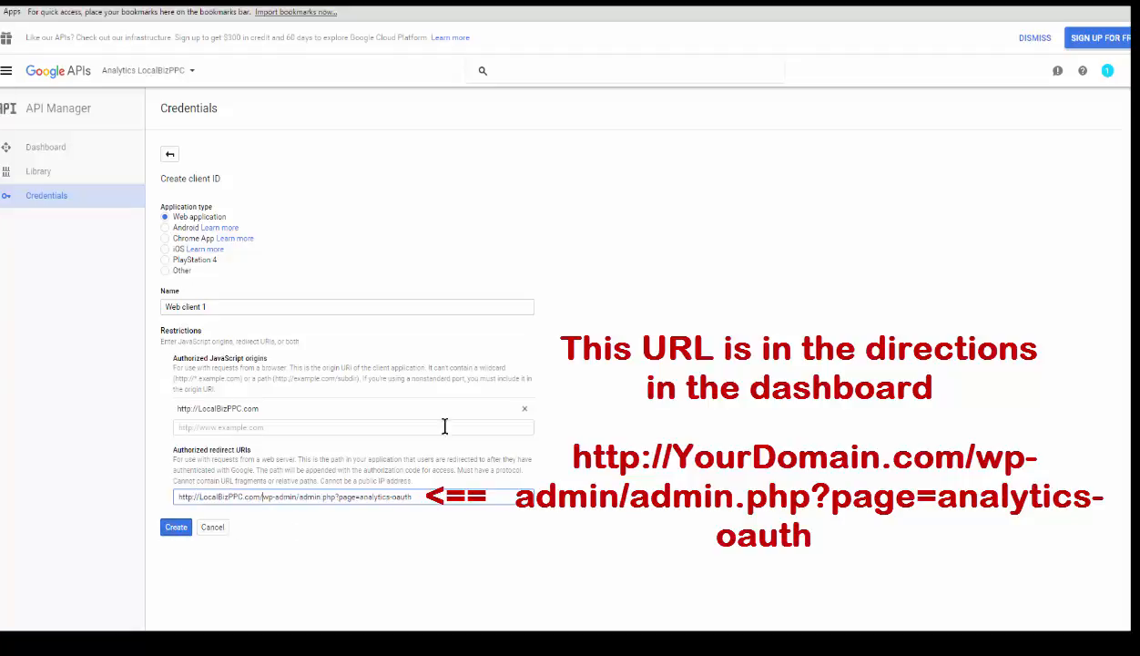
{"action": "left_click", "coordinate": [175, 528]}
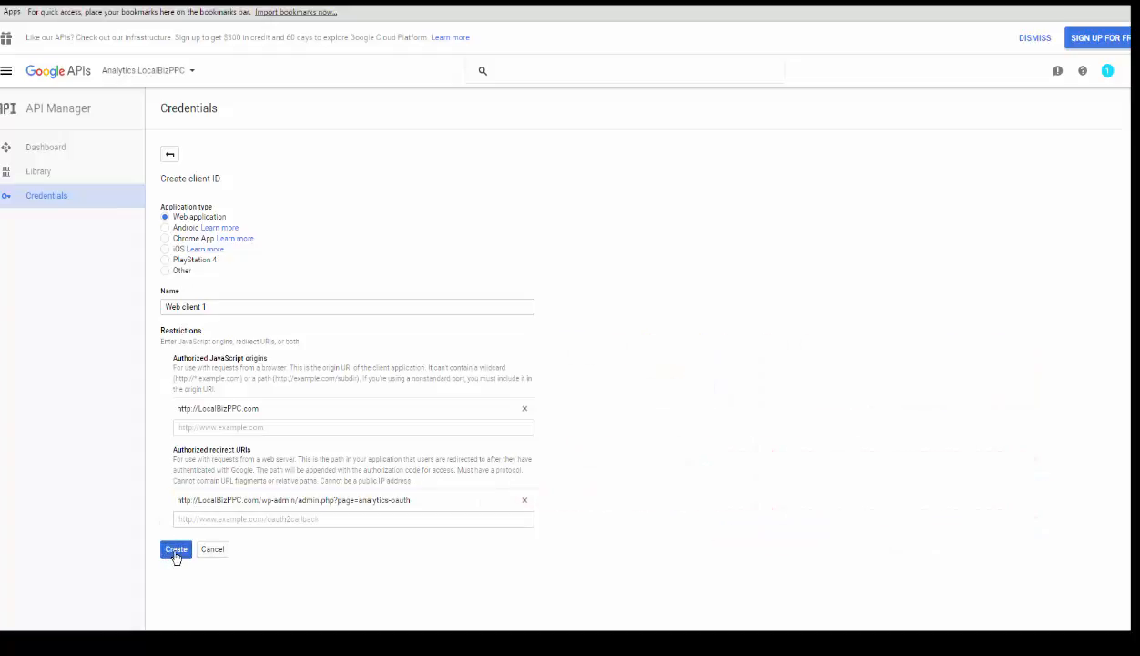
{"action": "left_click", "coordinate": [176, 552]}
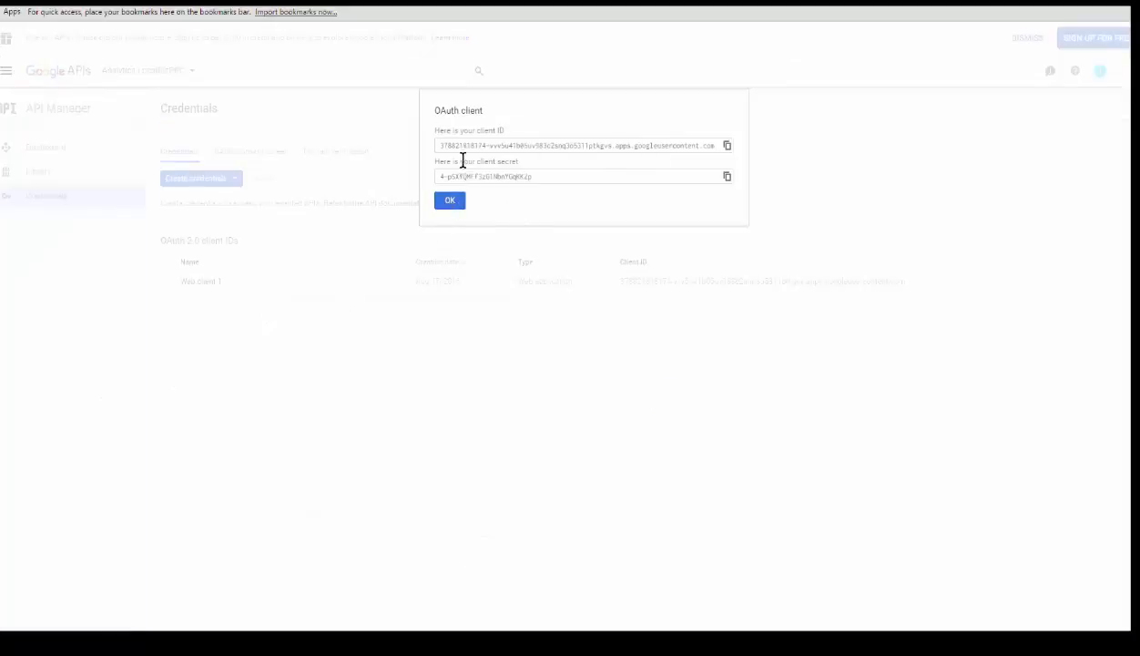
Step: Dismiss the OAuth client details and download the JSON authorization file for Web client 1 to the Downloads folder
{"action": "left_click", "coordinate": [452, 202]}
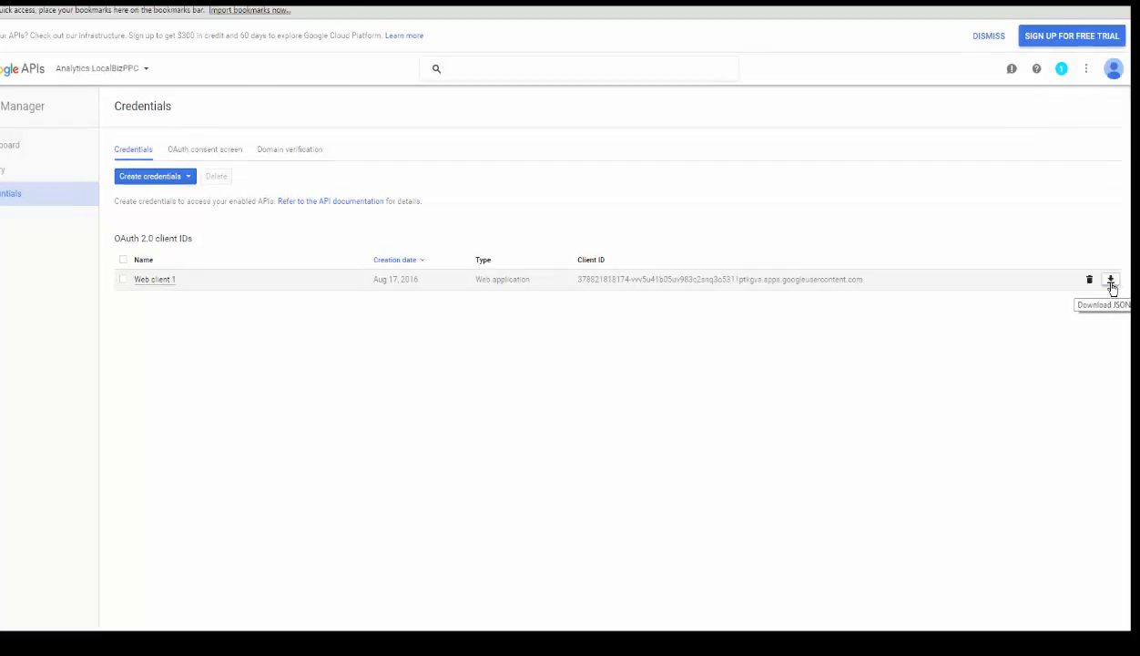
{"action": "left_click", "coordinate": [1111, 282]}
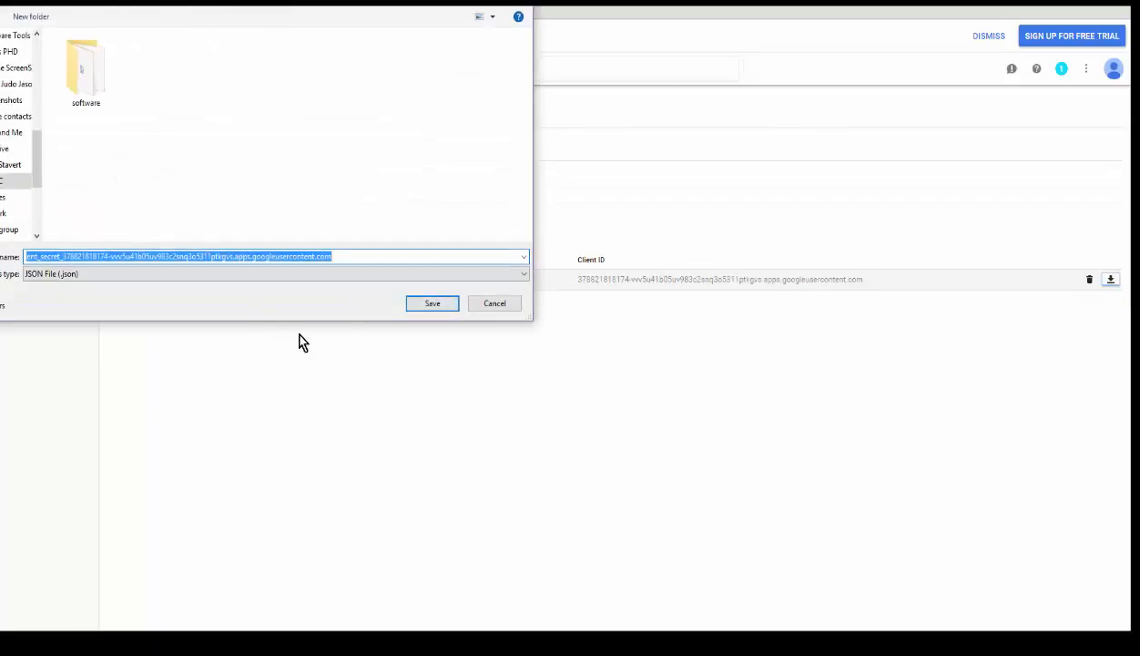
{"action": "left_click", "coordinate": [434, 307]}
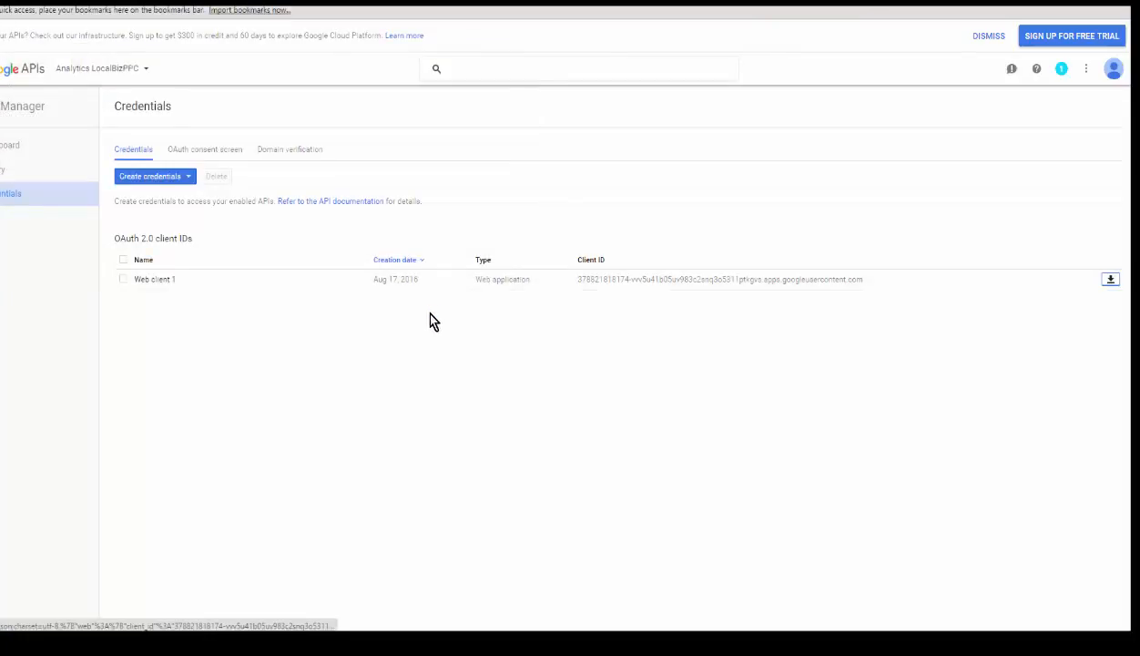
Step: Return to WordPress, close the logo's attachment details, and open the advanced Analytics settings of Theme Jack Biz to choose a client ID file
{"action": "key", "text": "ctrl+t"}
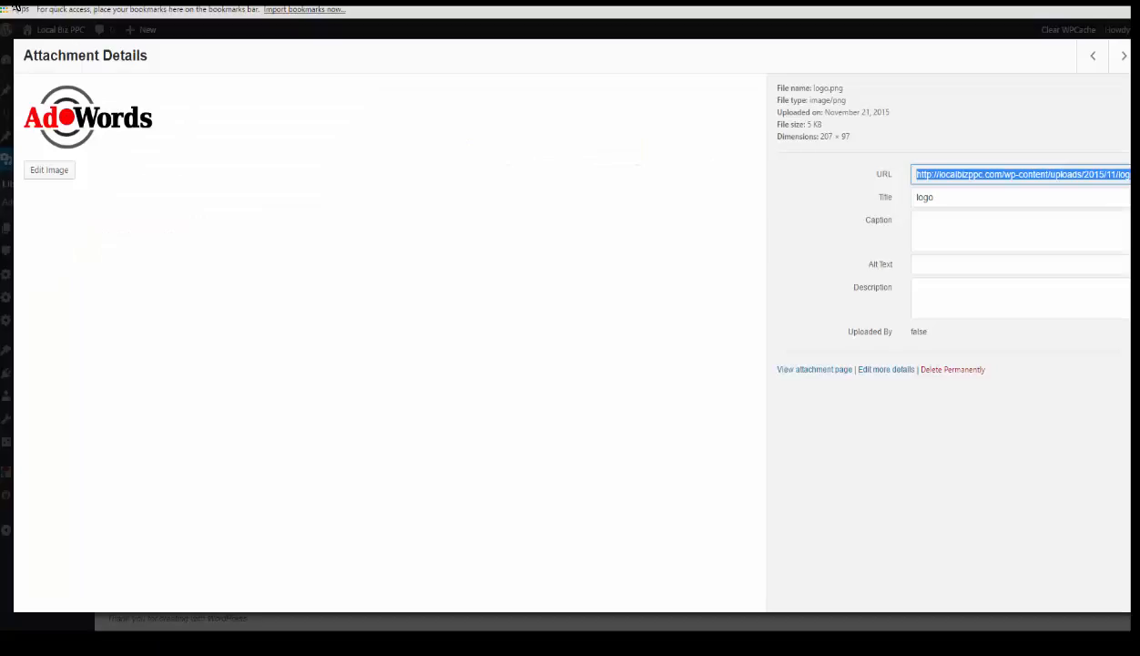
{"action": "key", "text": "Escape"}
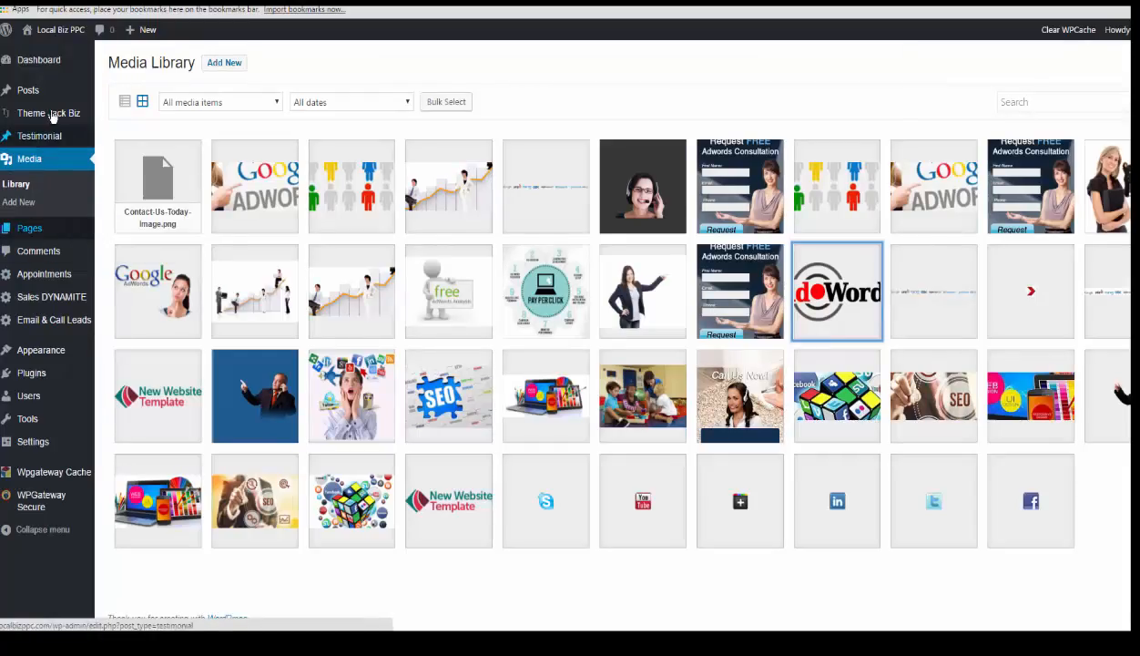
{"action": "mouse_move", "coordinate": [65, 118]}
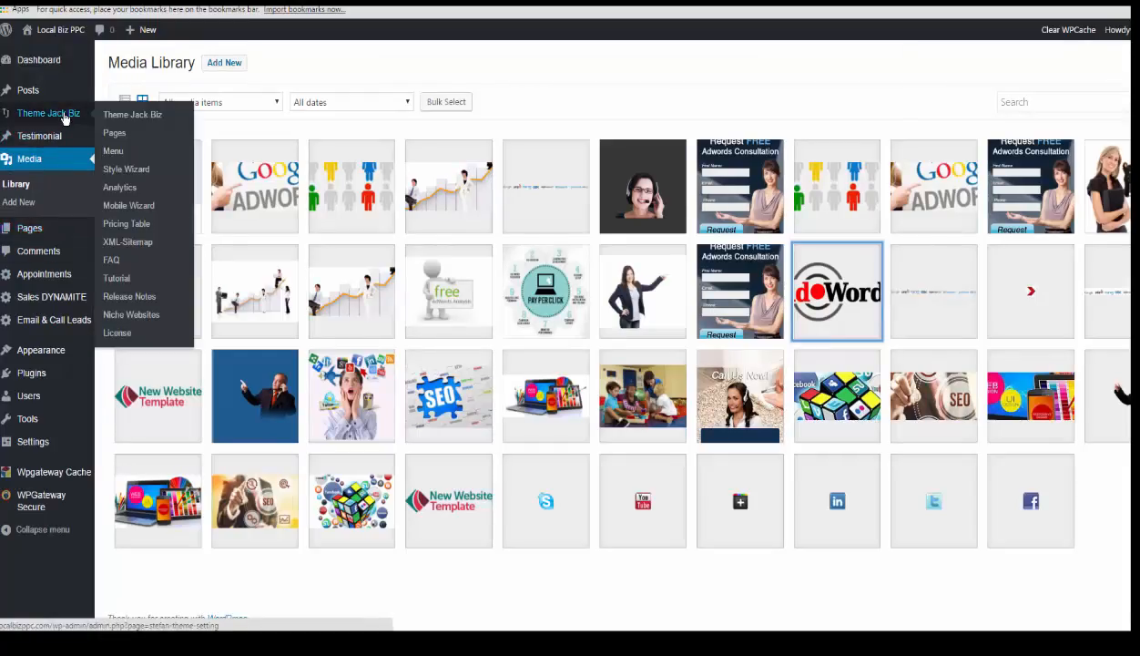
{"action": "left_click", "coordinate": [131, 121]}
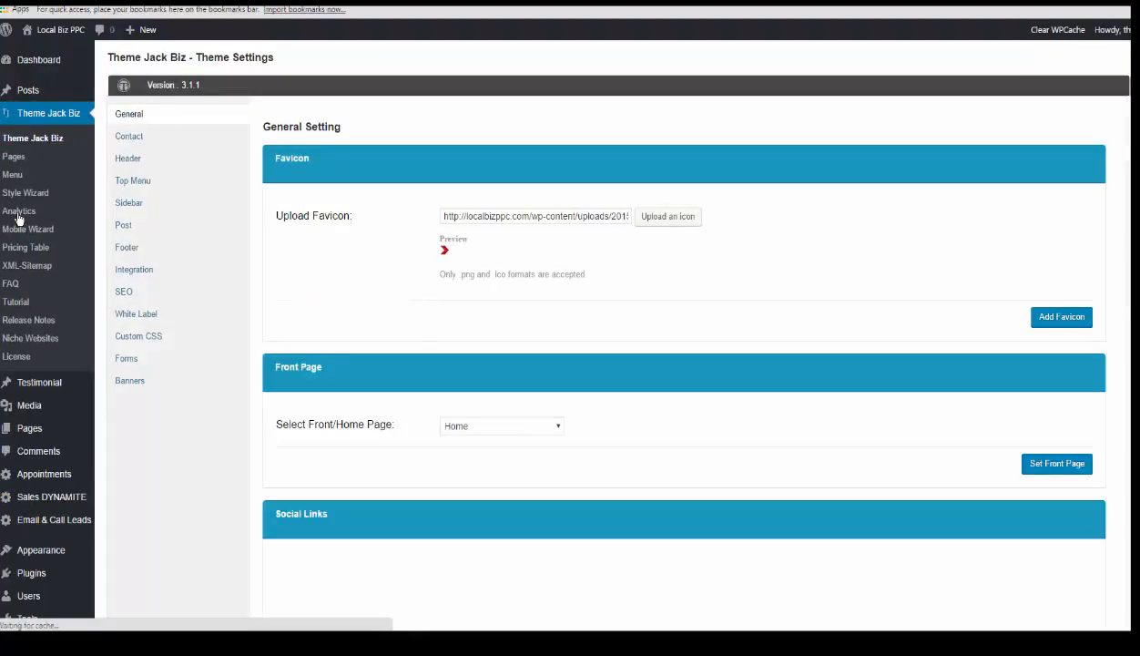
{"action": "left_click", "coordinate": [151, 83]}
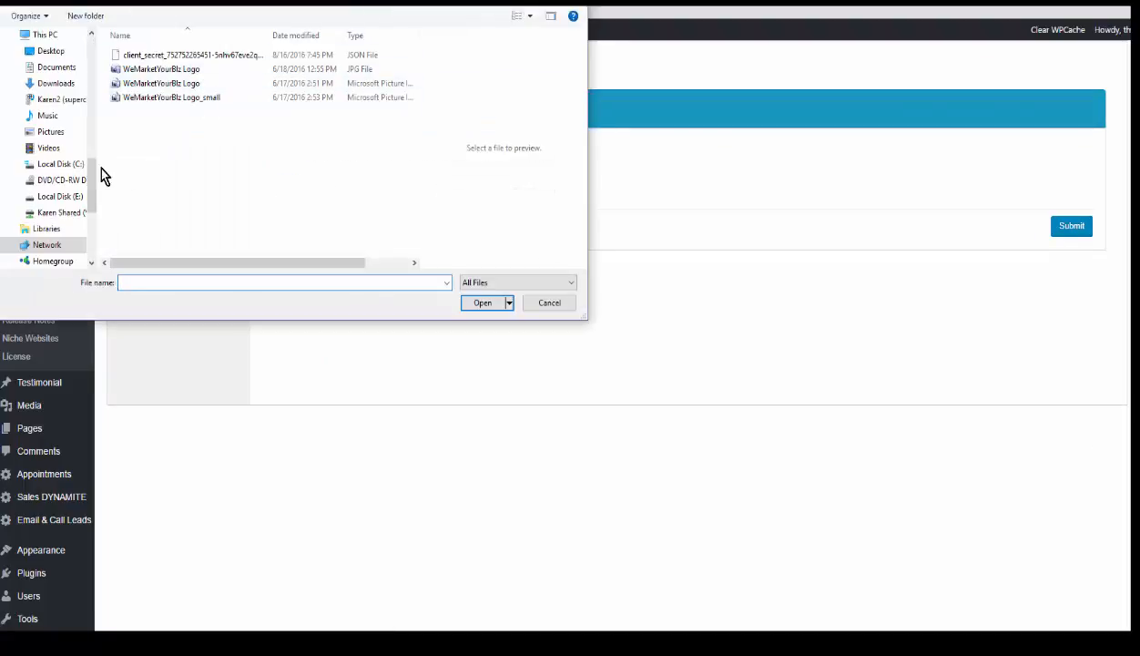
Step: Choose the newly downloaded client_secret JSON file from Downloads as the client ID file and submit it
{"action": "left_click_drag", "start_coordinate": [92, 194], "coordinate": [88, 38]}
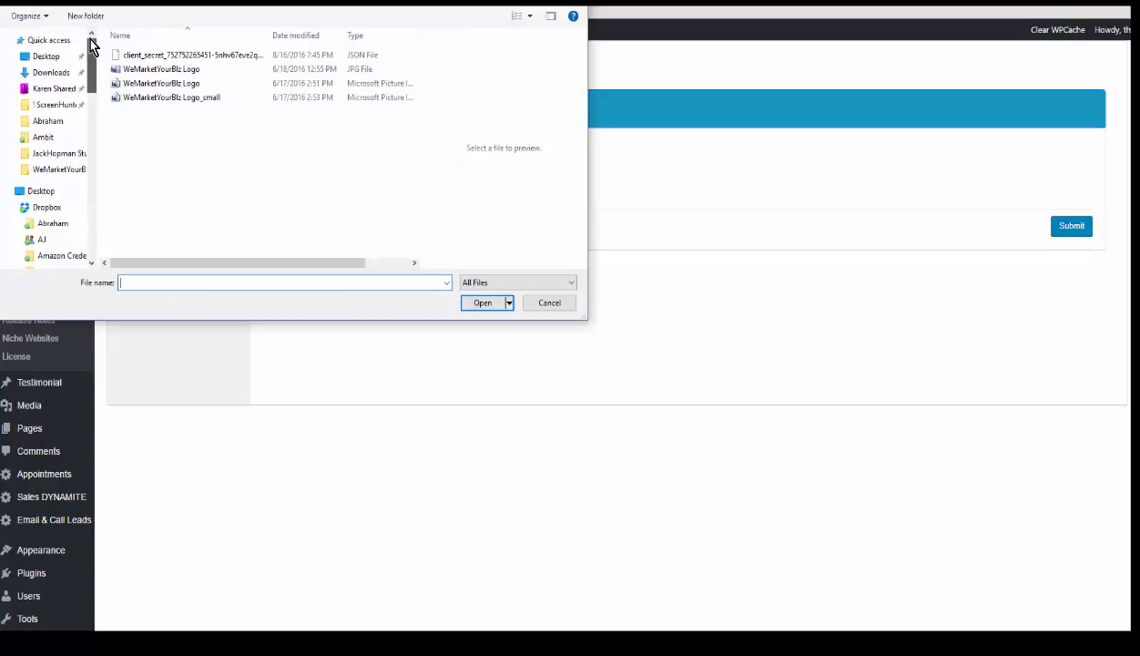
{"action": "left_click", "coordinate": [53, 75]}
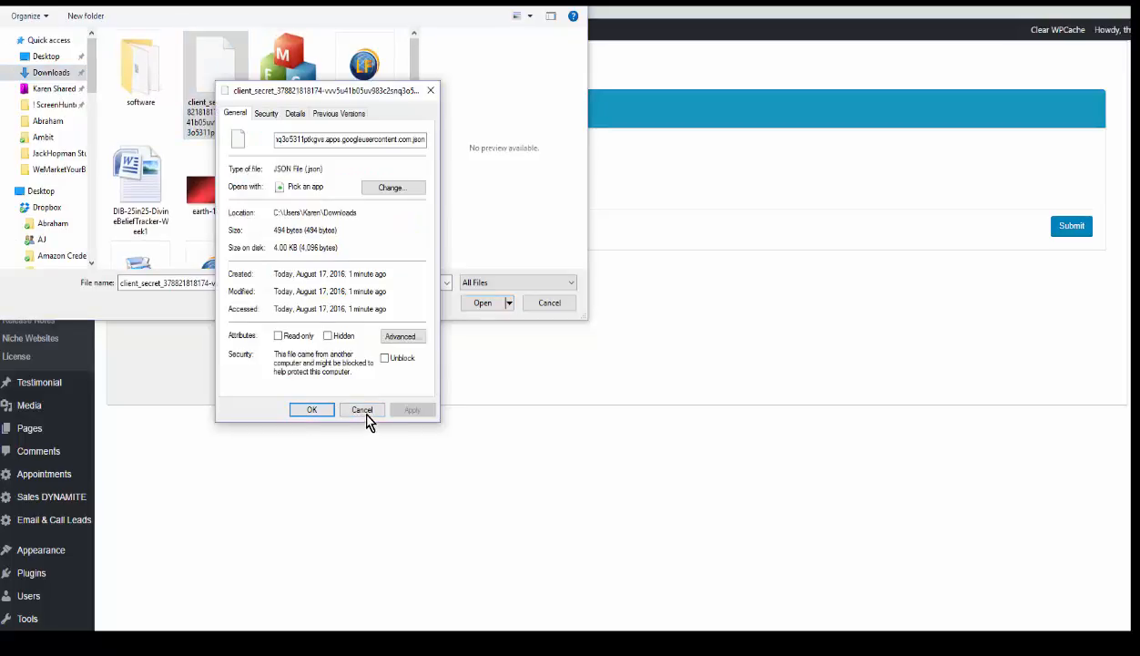
{"action": "left_click", "coordinate": [363, 411]}
{"action": "double_click", "coordinate": [219, 71]}
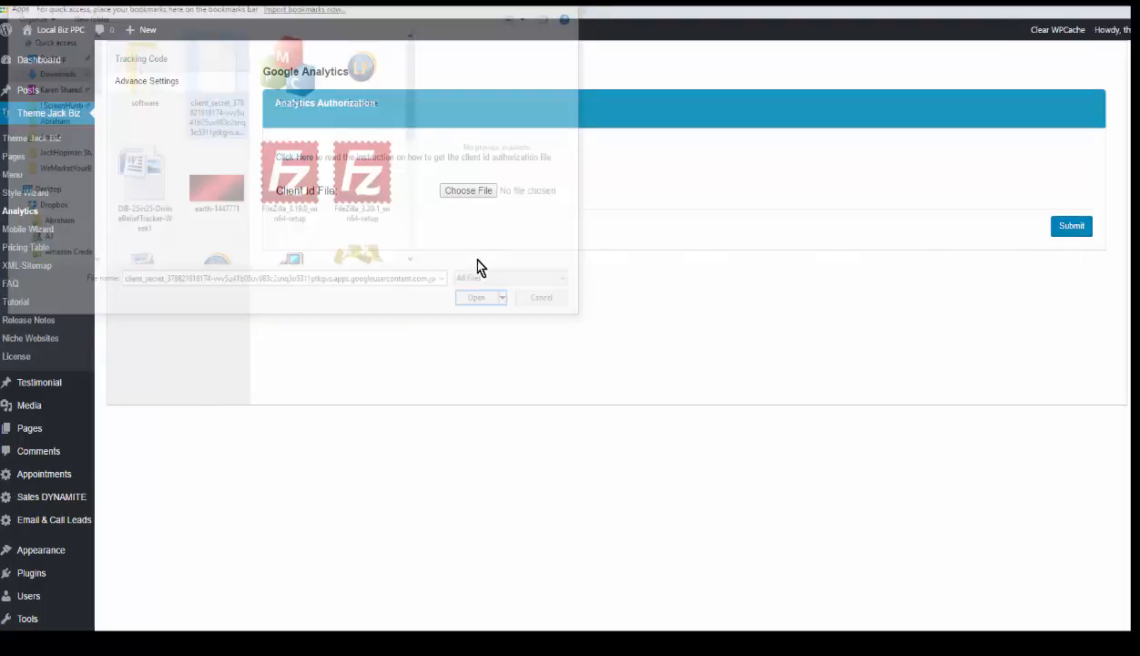
{"action": "left_click", "coordinate": [1072, 228]}
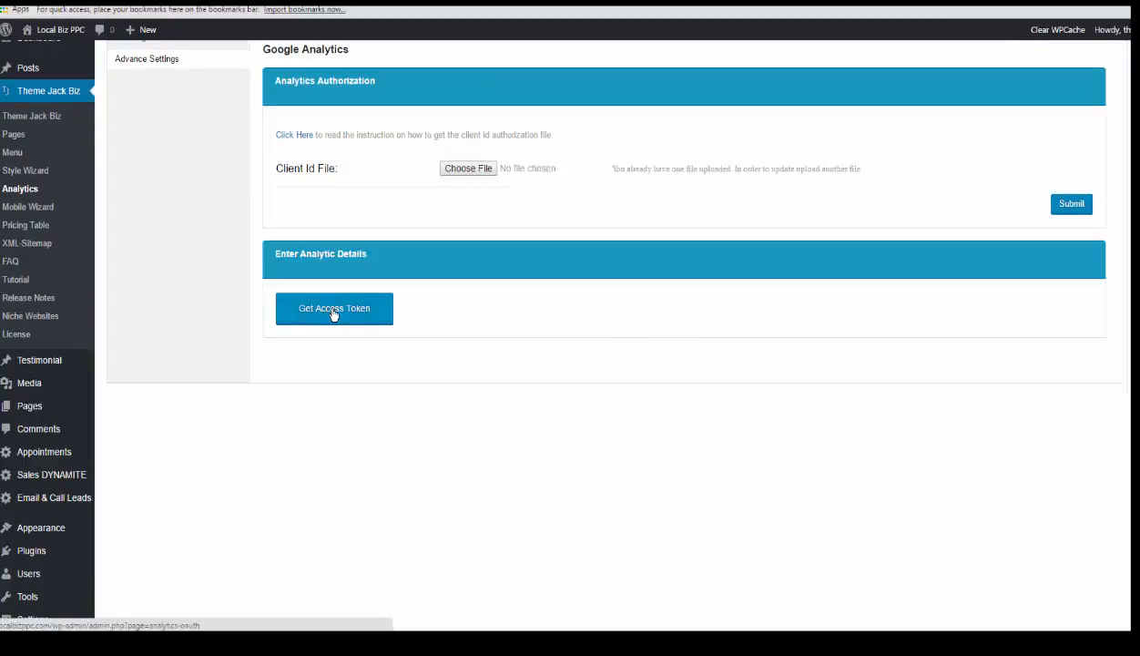
Step: Get an access token by allowing LocalBizPPC to view Google Analytics data, and save LocalBizPPC.com as the analytics account
{"action": "left_click", "coordinate": [333, 312]}
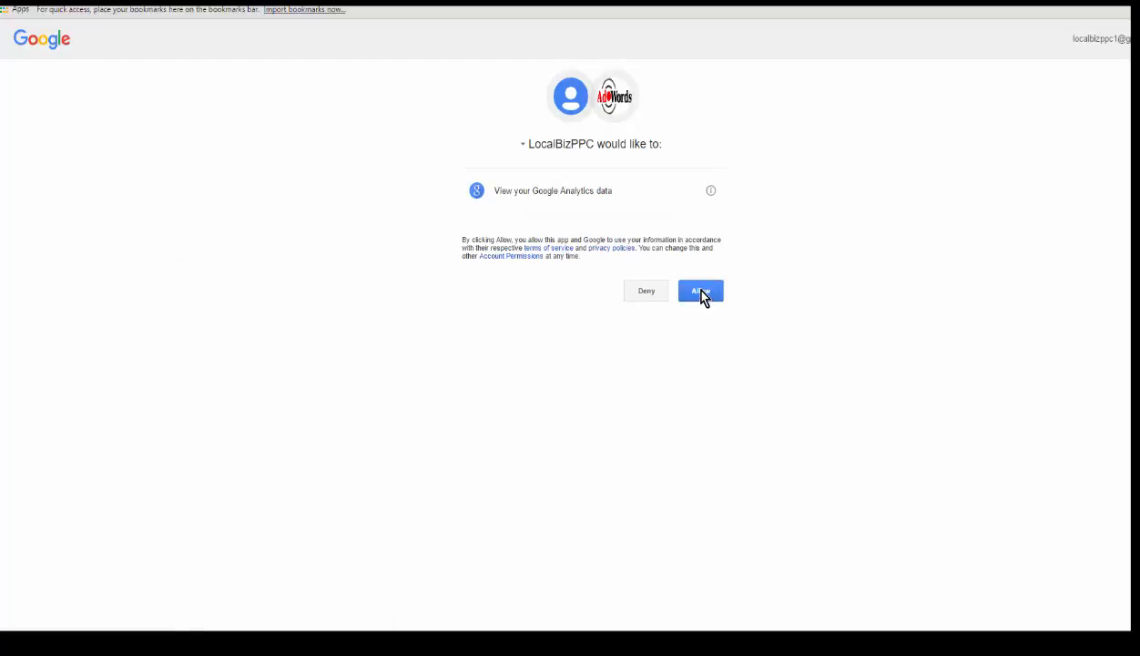
{"action": "left_click", "coordinate": [700, 291]}
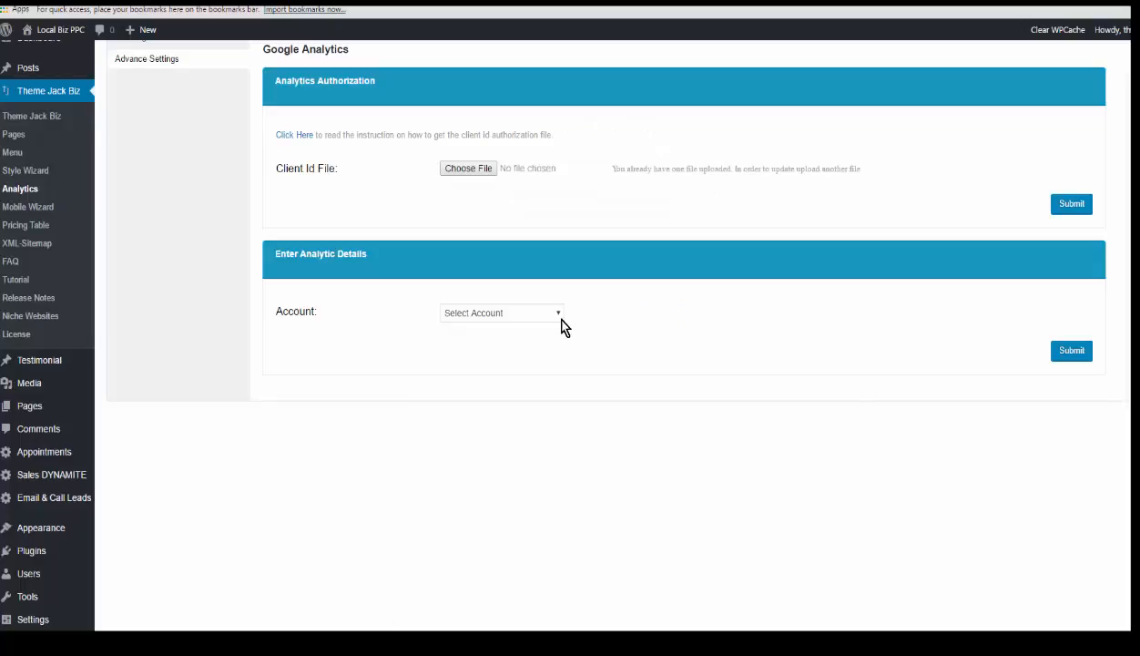
{"action": "left_click", "coordinate": [553, 314]}
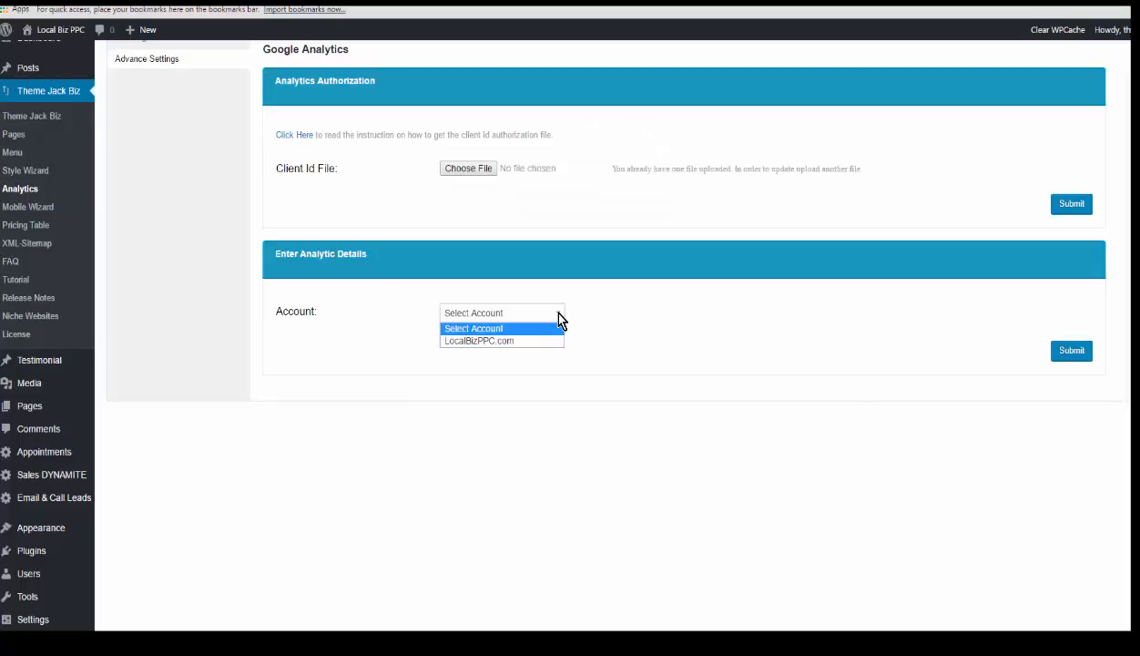
{"action": "left_click", "coordinate": [506, 341]}
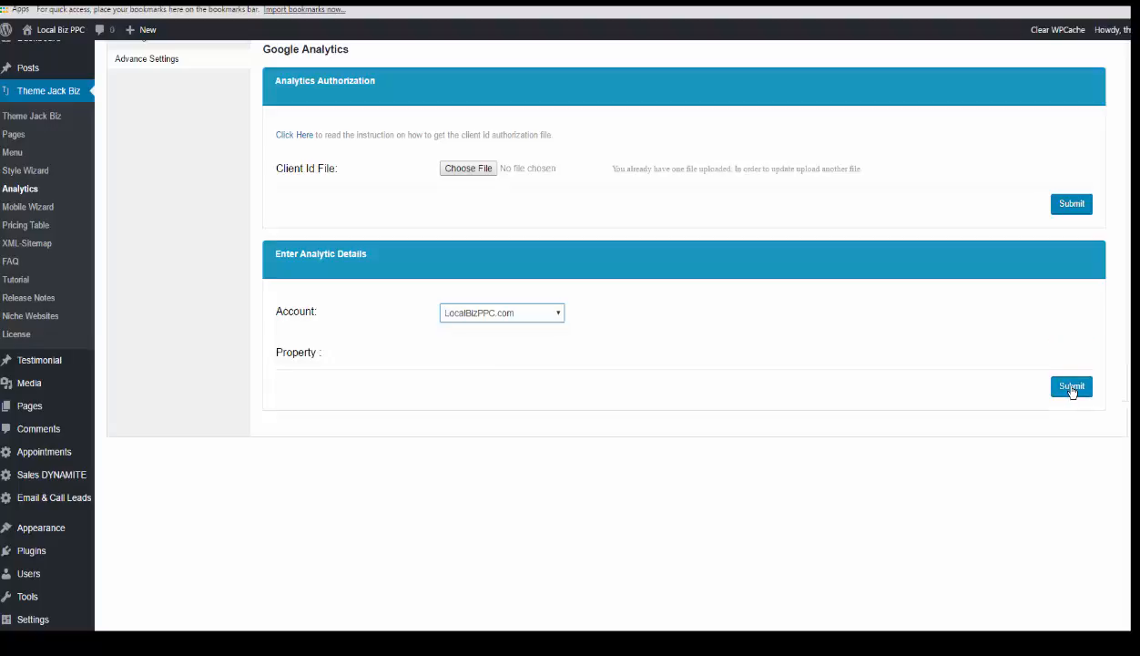
{"action": "left_click", "coordinate": [1057, 387]}
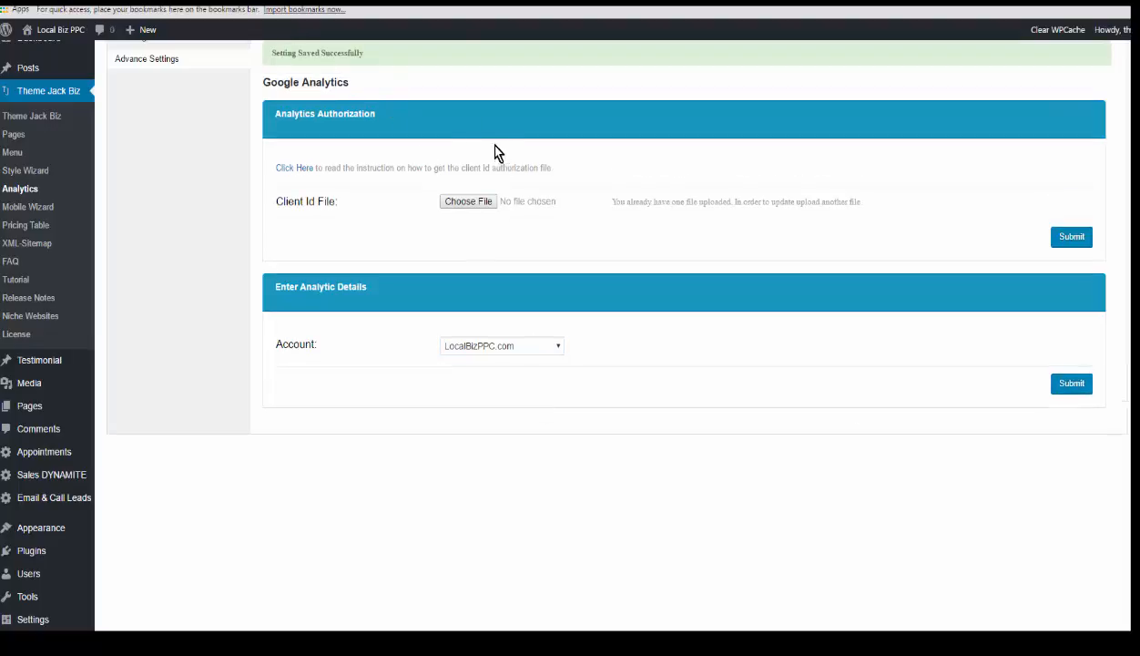